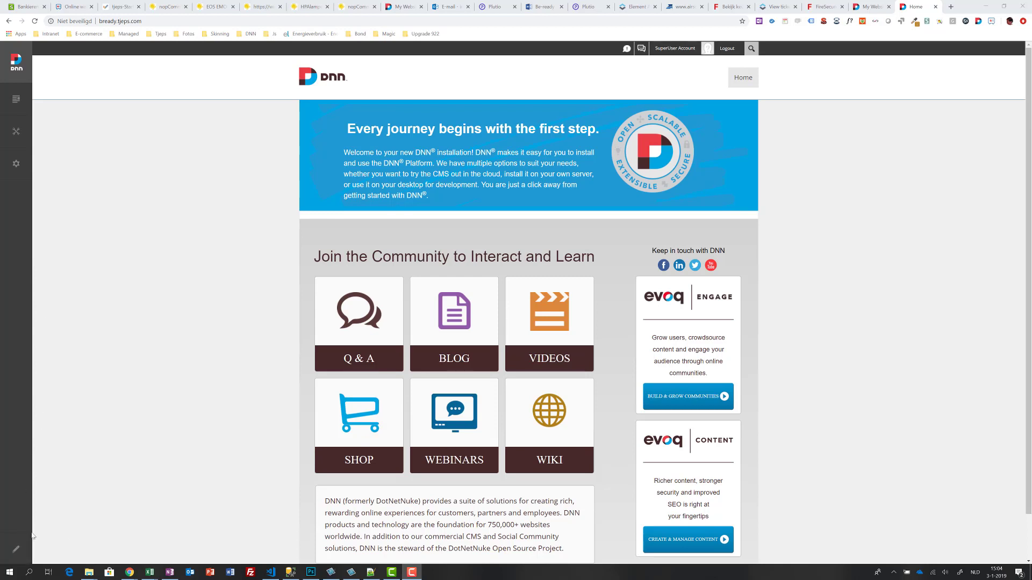
Step: Turn on edit mode for the Home page and scroll down to its empty body and footer panes
left_click(17, 548)
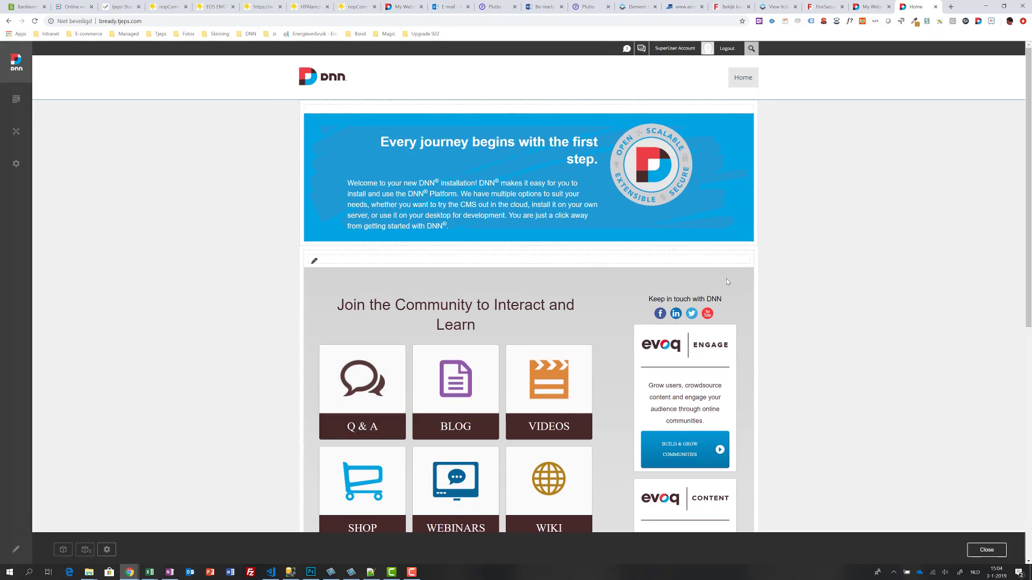
mouse_move(733, 260)
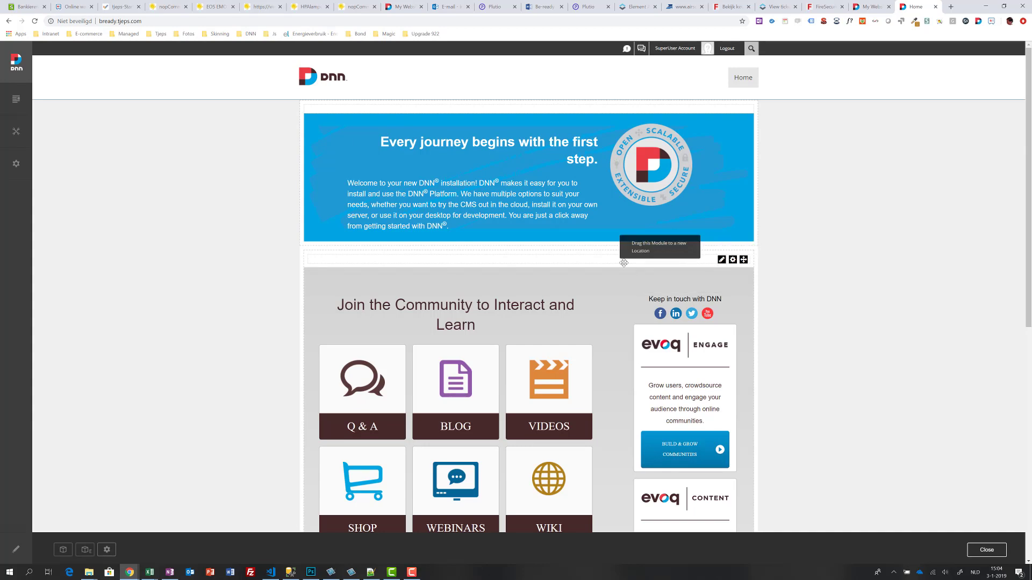
scroll(624, 262, "down", 8)
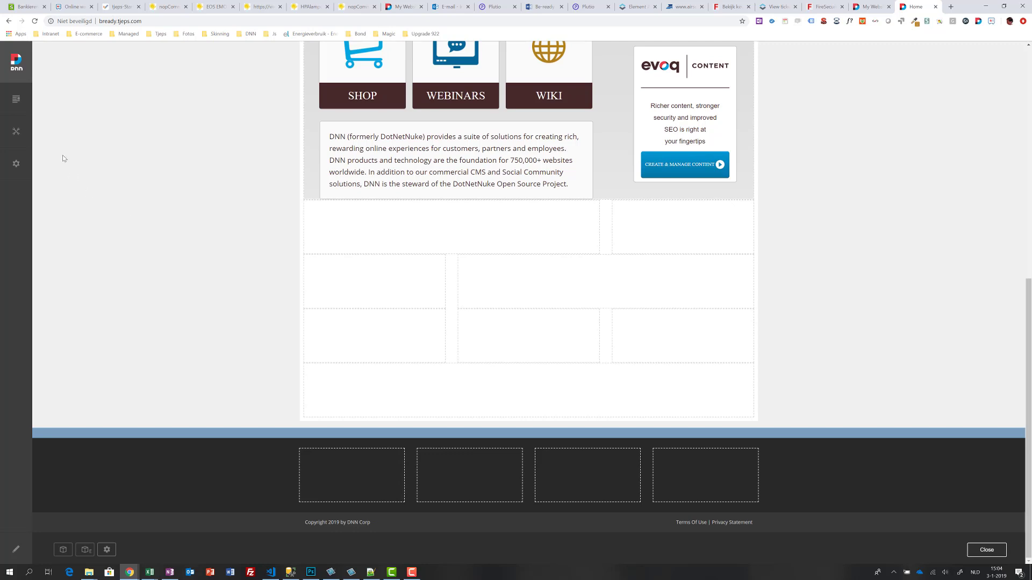
mouse_move(13, 103)
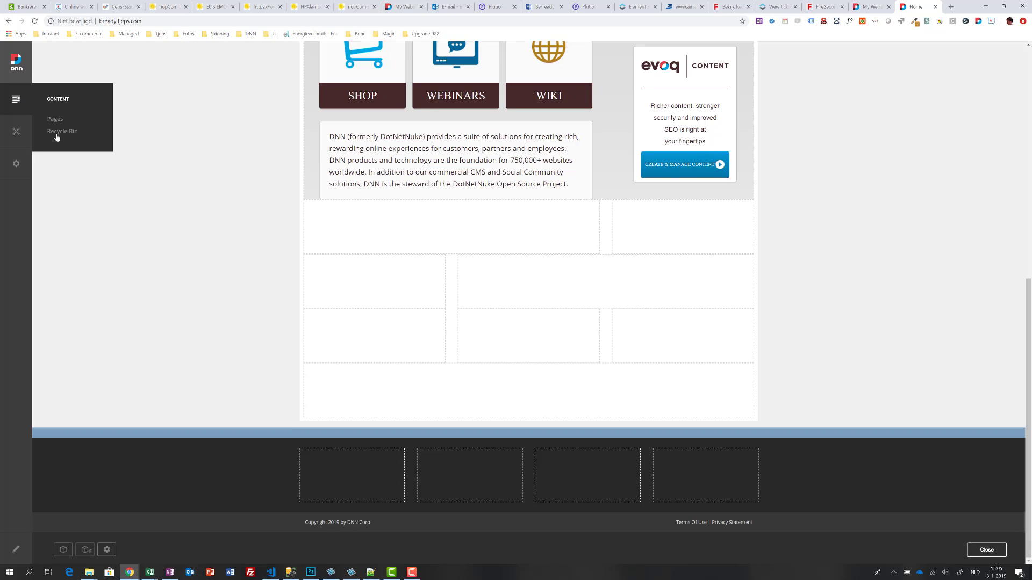
mouse_move(15, 135)
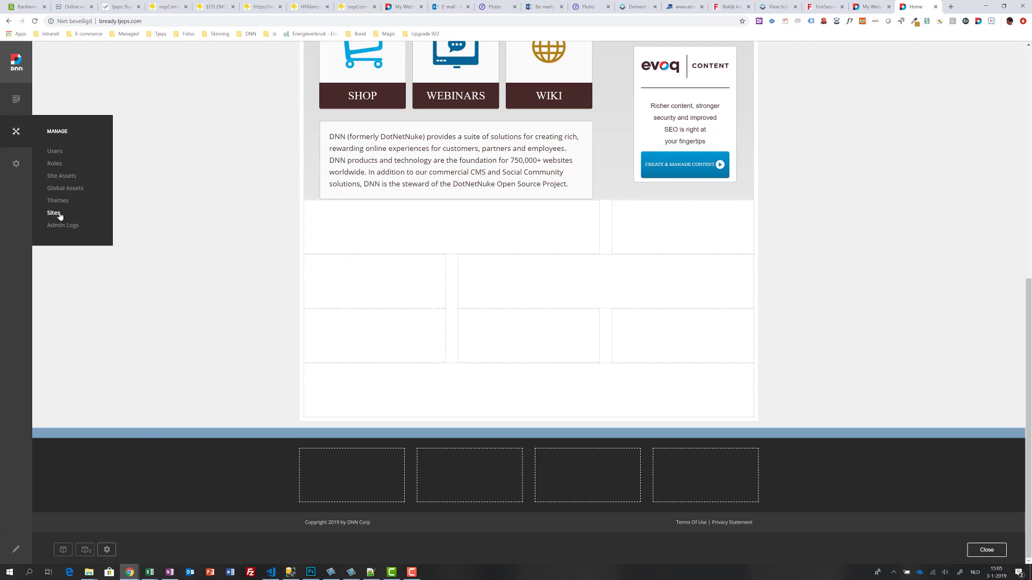
mouse_move(15, 167)
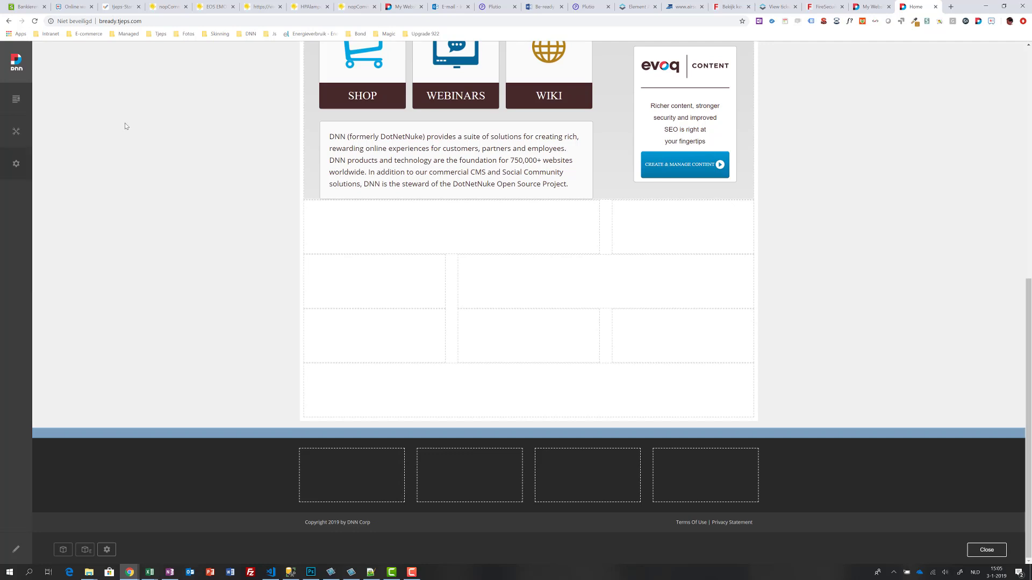
scroll(124, 124, "up", 7)
scroll(124, 127, "up", 2)
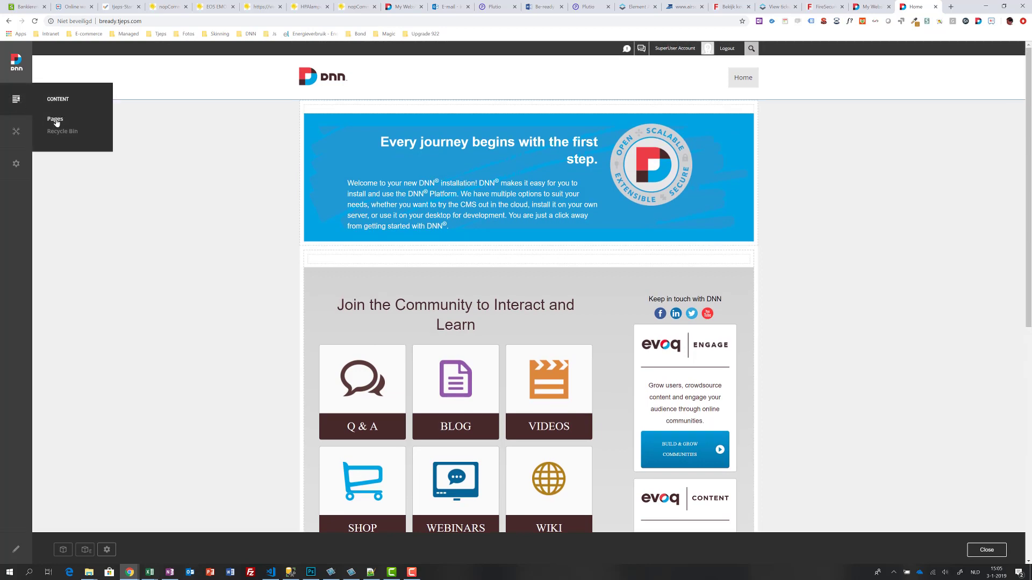
Step: Add a new top-level page named News from Content > Pages and open it
left_click(56, 122)
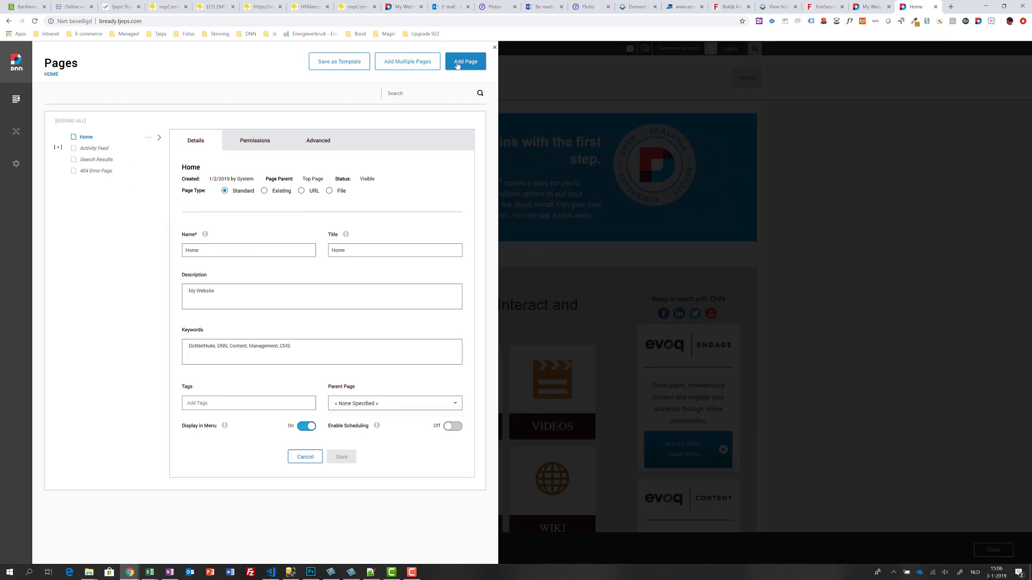
left_click(465, 62)
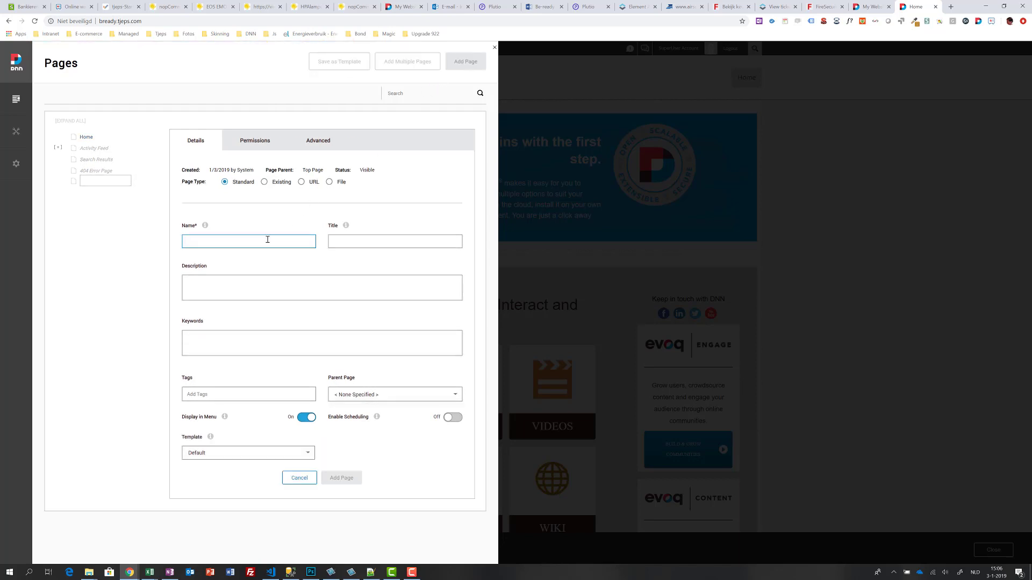
left_click(267, 240)
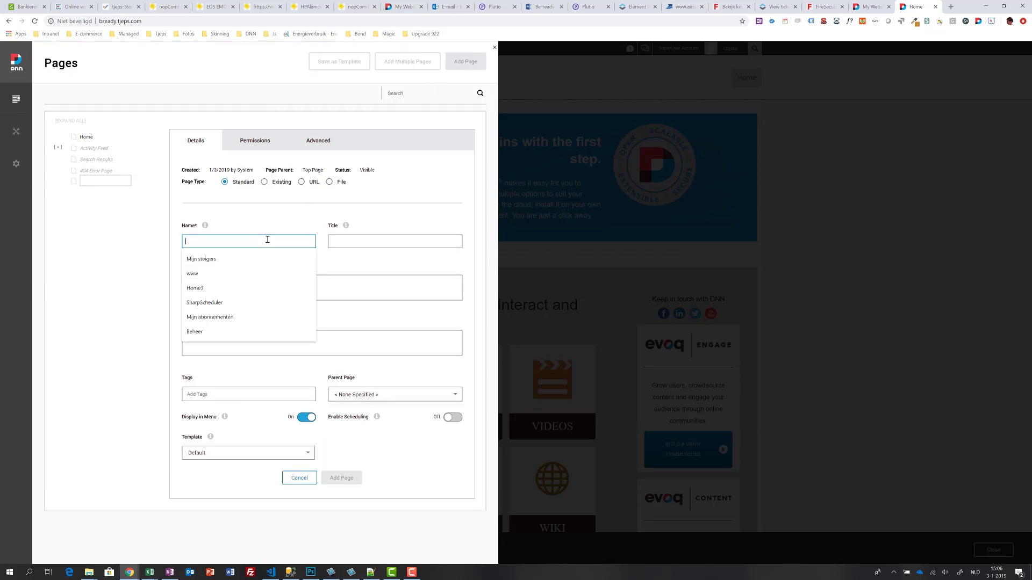
type("News")
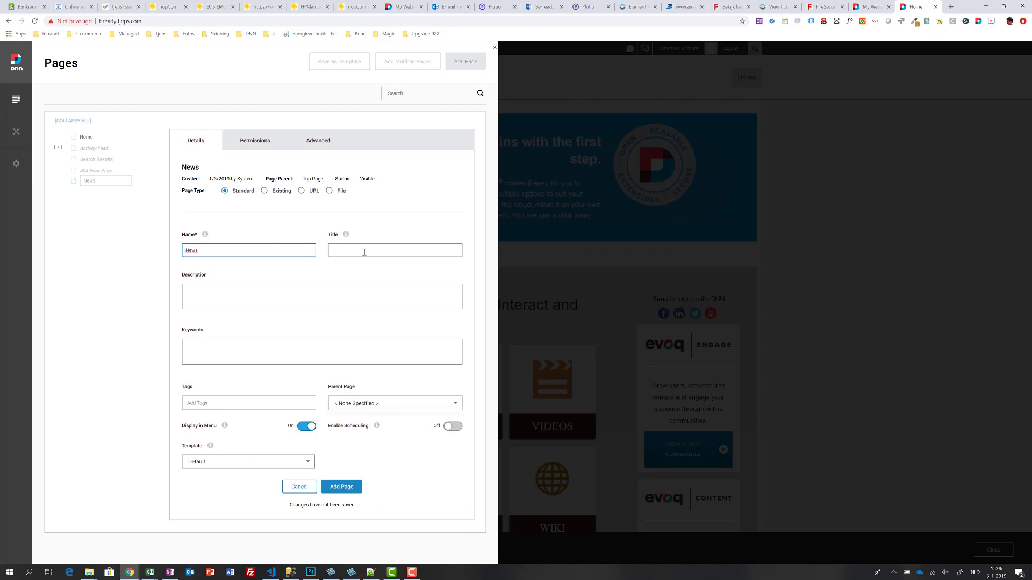
left_click(364, 250)
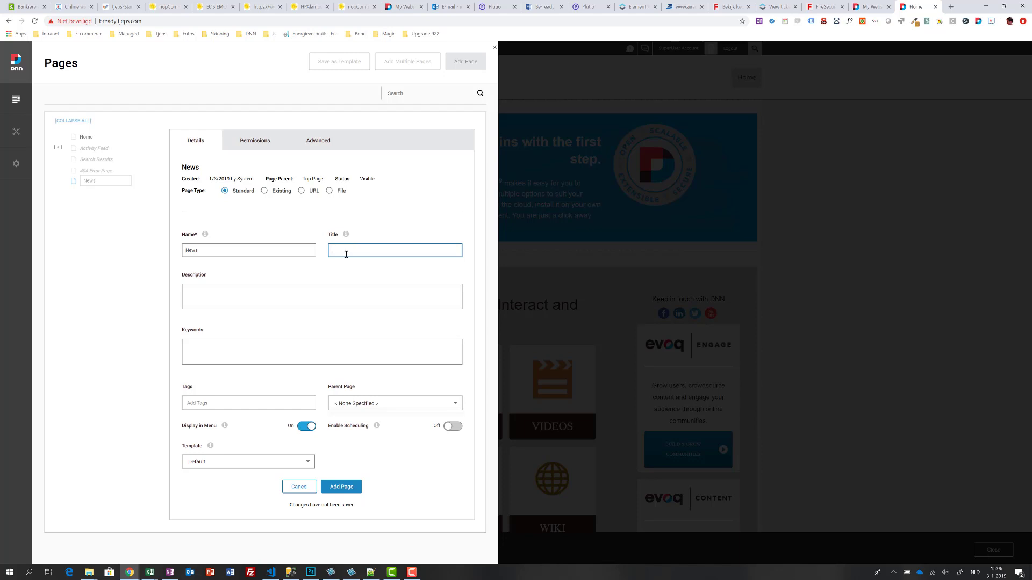
left_click(343, 295)
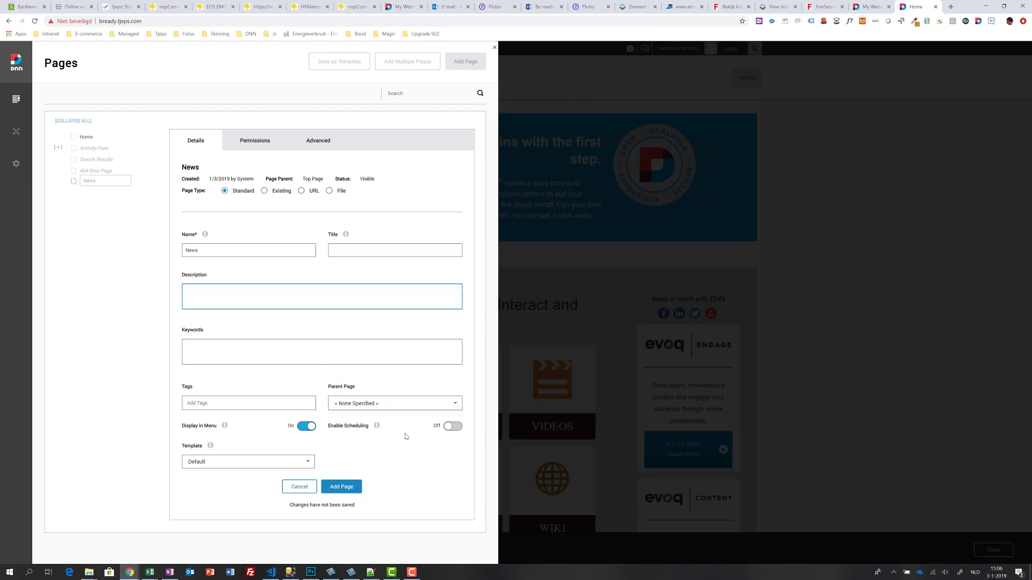
left_click(336, 488)
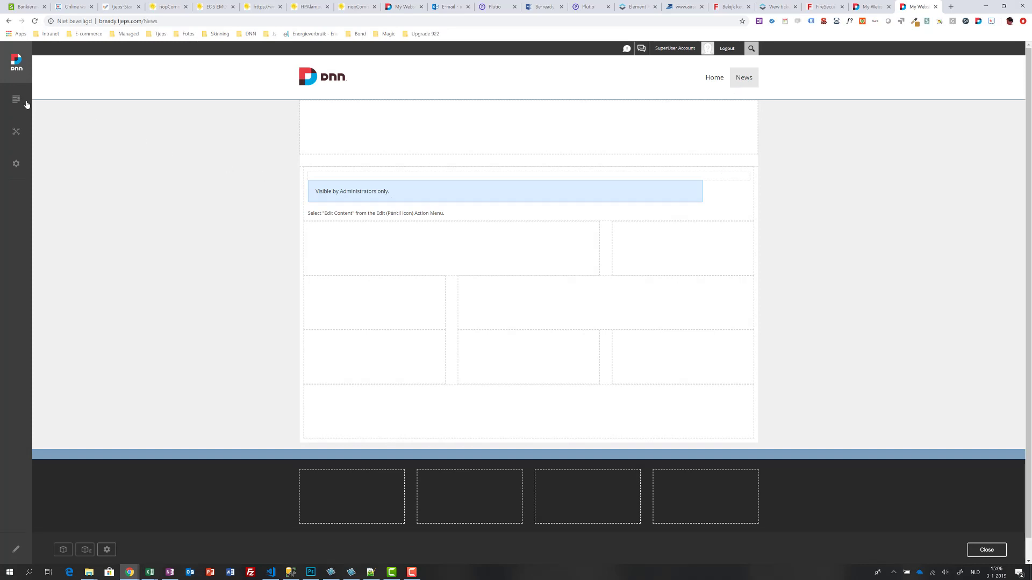
Step: Grant All Users view permission on the News page and save it
mouse_move(24, 103)
left_click(55, 120)
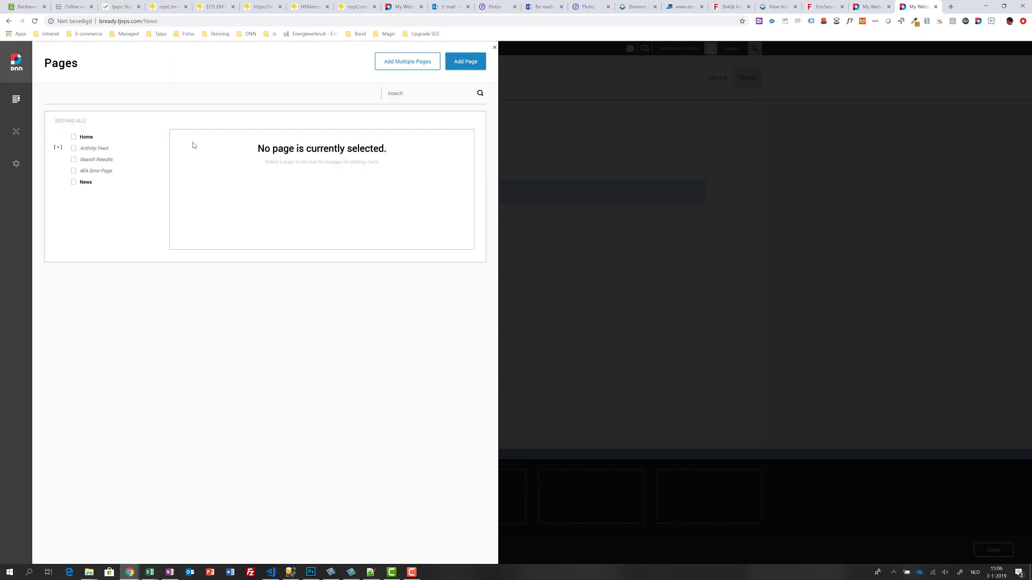
left_click(252, 144)
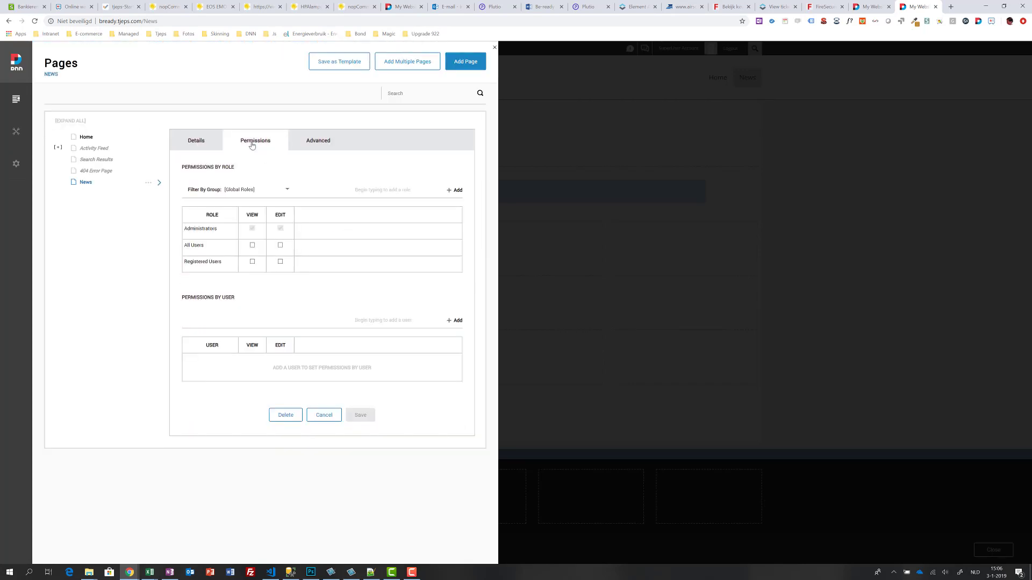
left_click(252, 245)
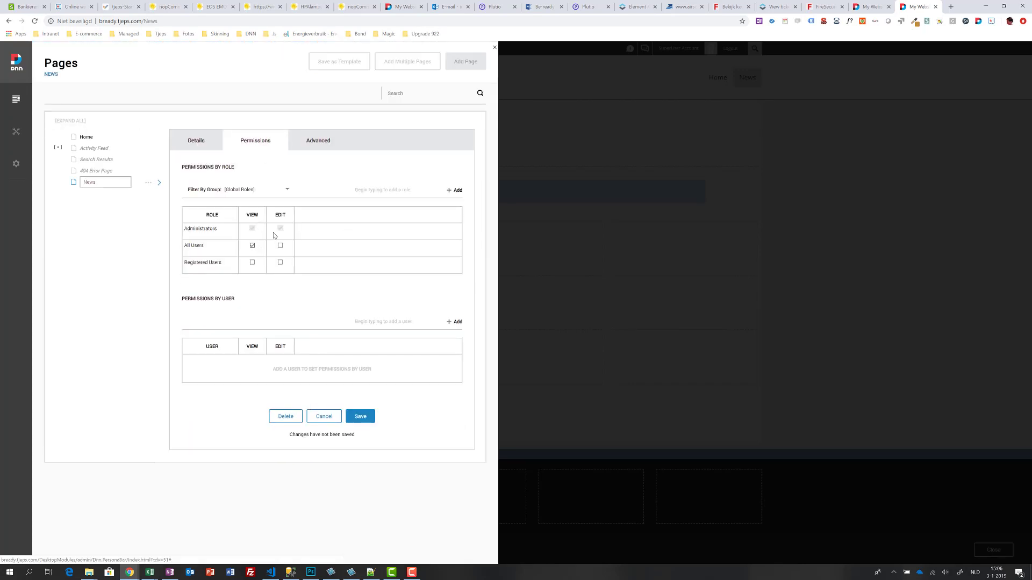
left_click(360, 417)
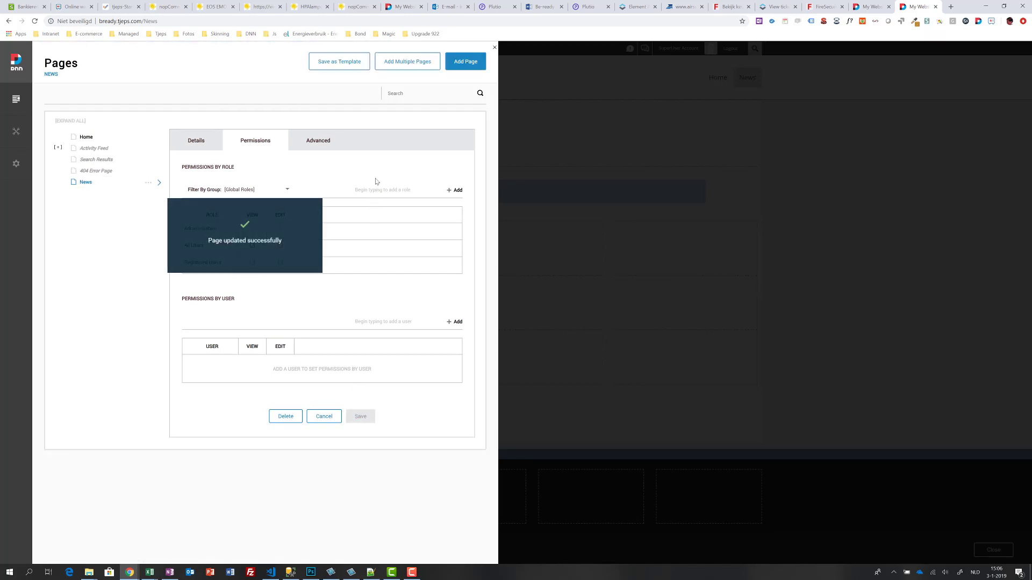
Step: Review the News page's Advanced settings: theme/layout, SEO, and security/cache options
left_click(317, 143)
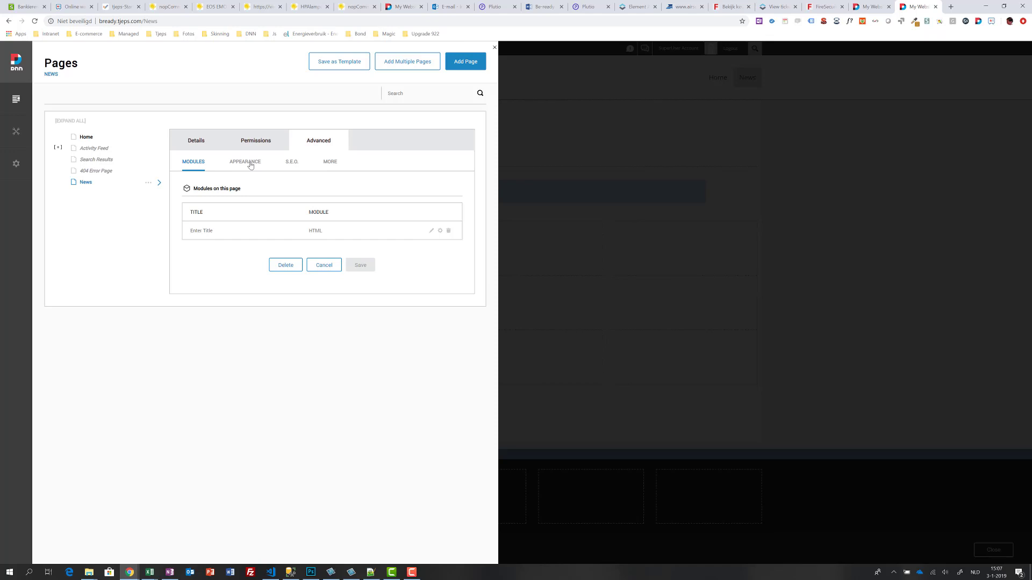
left_click(251, 164)
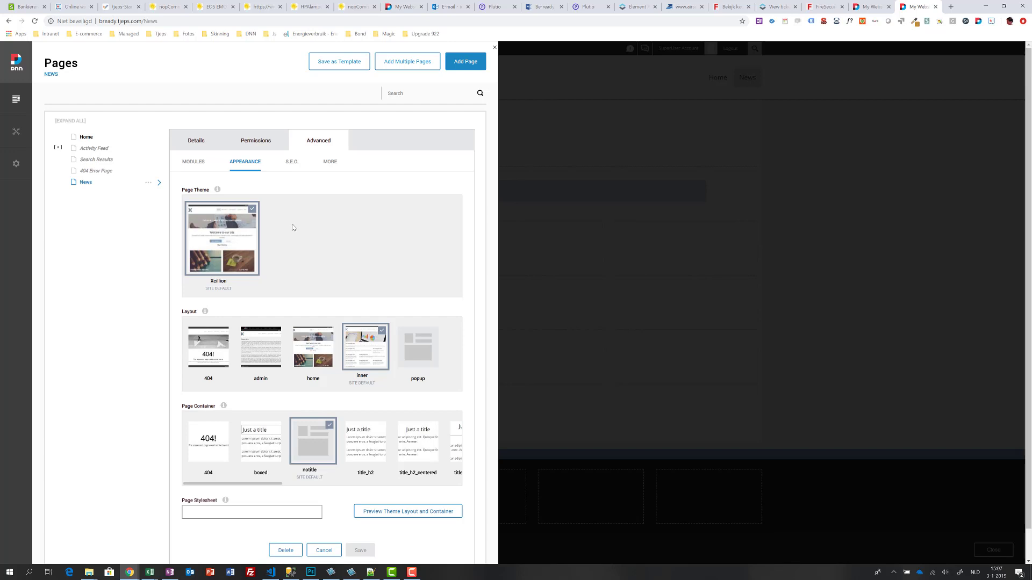
left_click(292, 167)
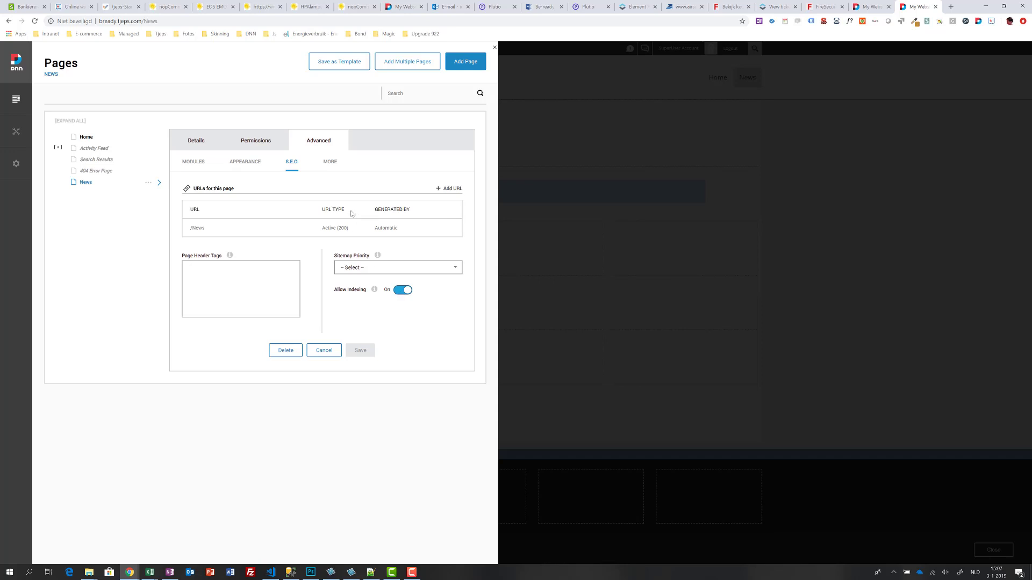
left_click(331, 163)
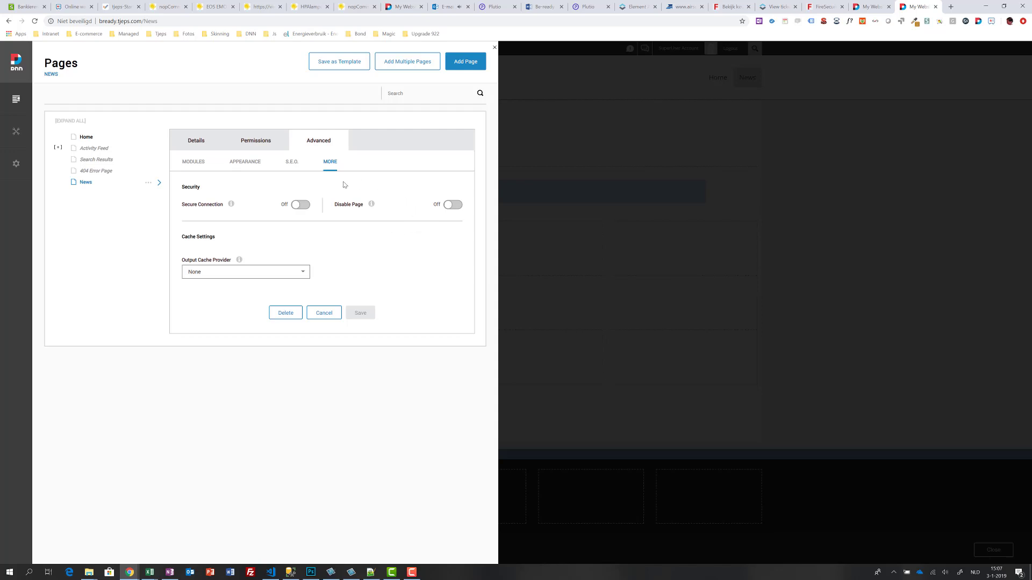
left_click(257, 145)
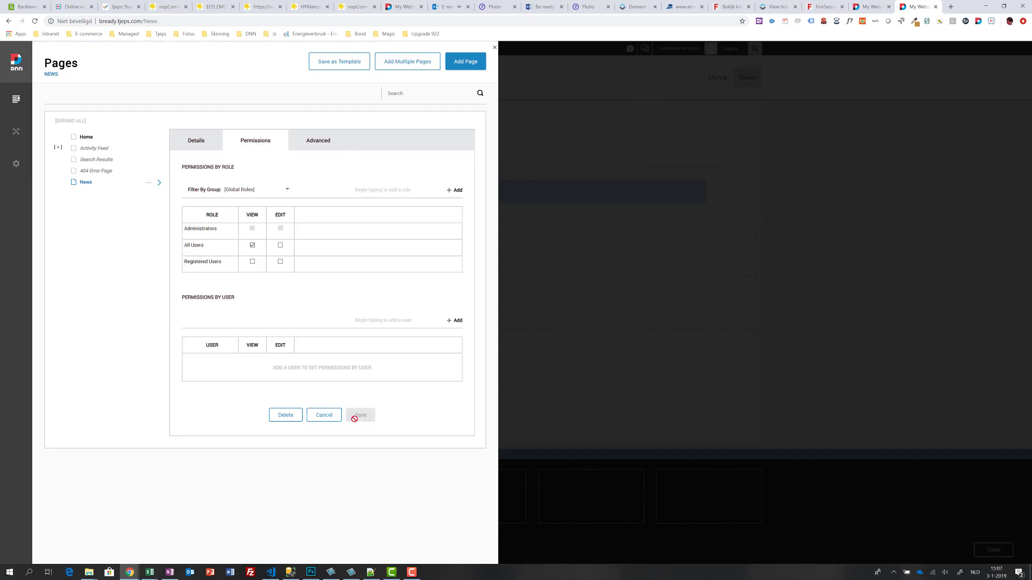
left_click(598, 403)
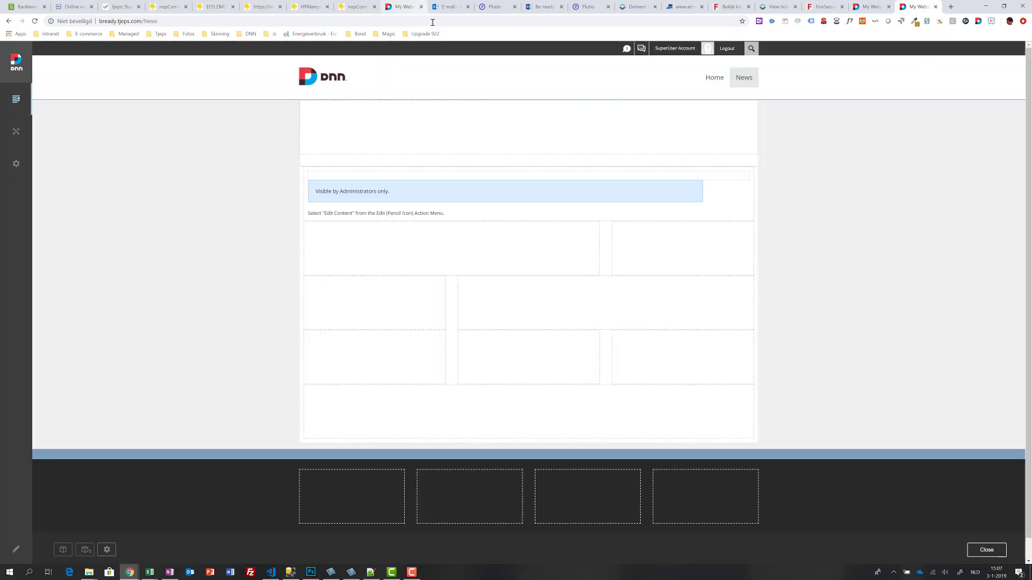
Step: Reload the News page and save 'Here is some content' in its text module
left_click(432, 22)
key("Return")
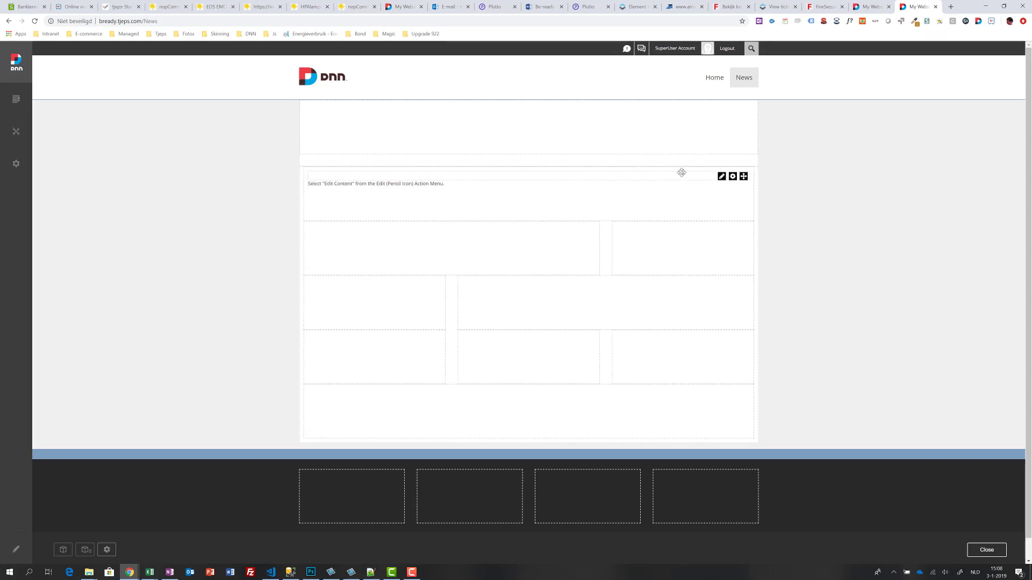
mouse_move(721, 176)
left_click(656, 188)
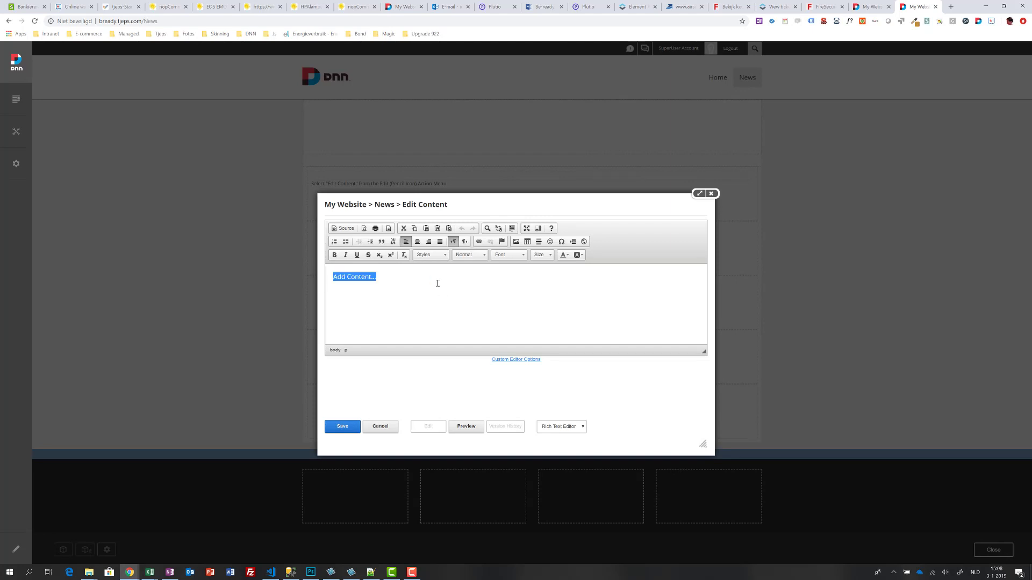
type("Here is some content")
left_click(343, 427)
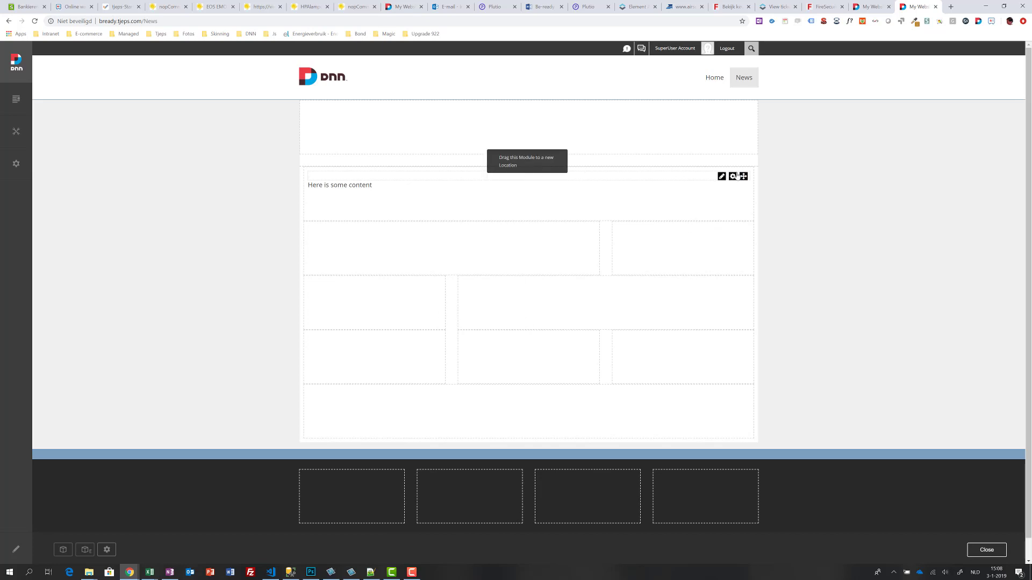
Step: Move the 'Here is some content' module into the narrow P1_75 right-hand pane
mouse_move(744, 177)
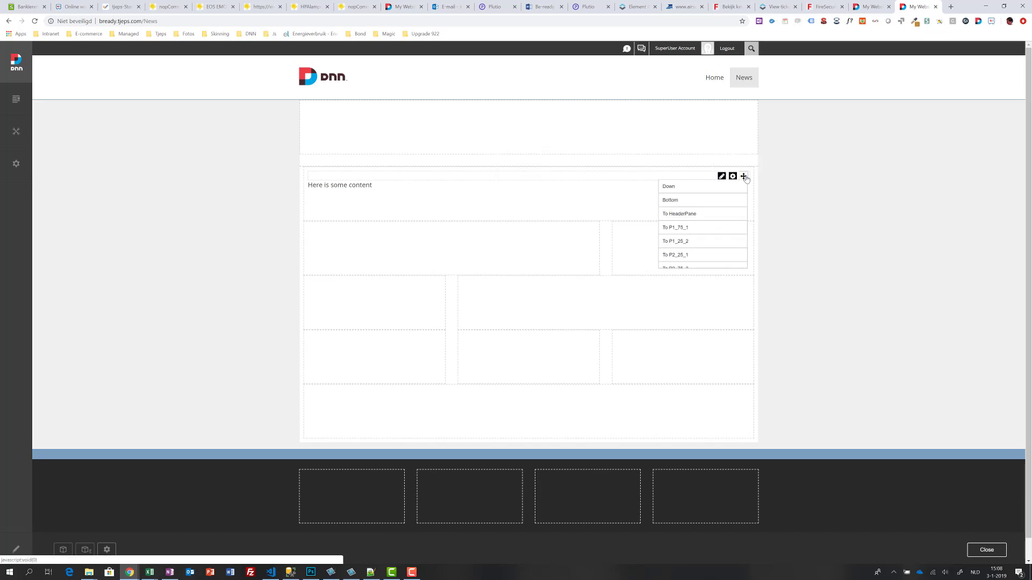
left_click(677, 229)
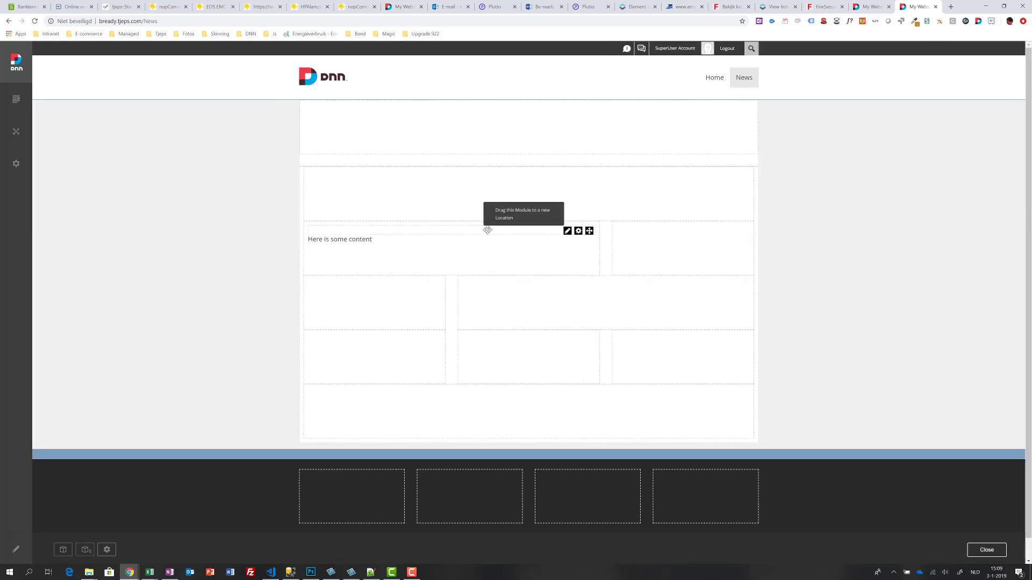
left_click_drag(488, 230, 666, 233)
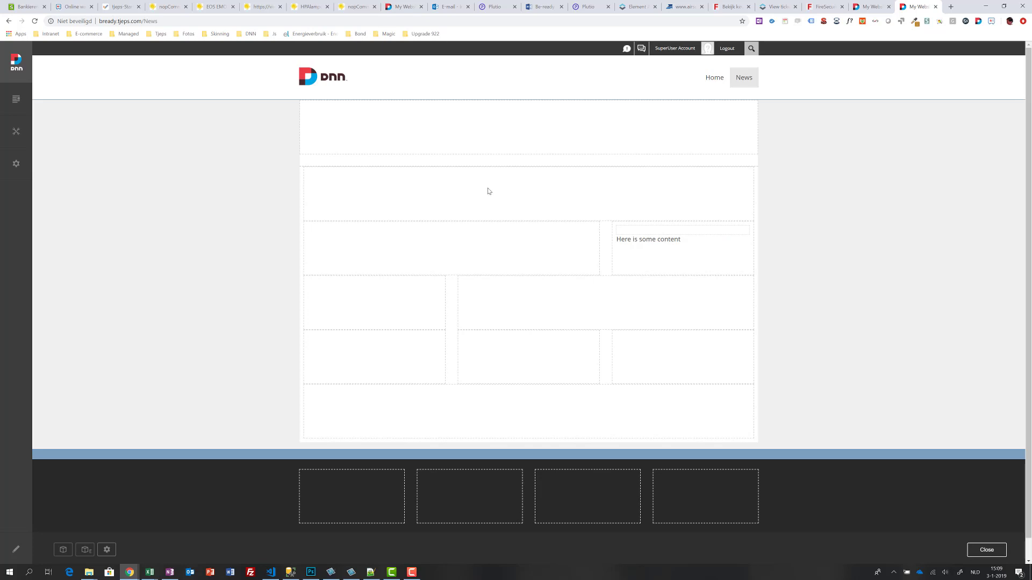
mouse_move(644, 237)
Step: Place a new HTML module from the Add Module list into the News page's top pane
left_click(63, 550)
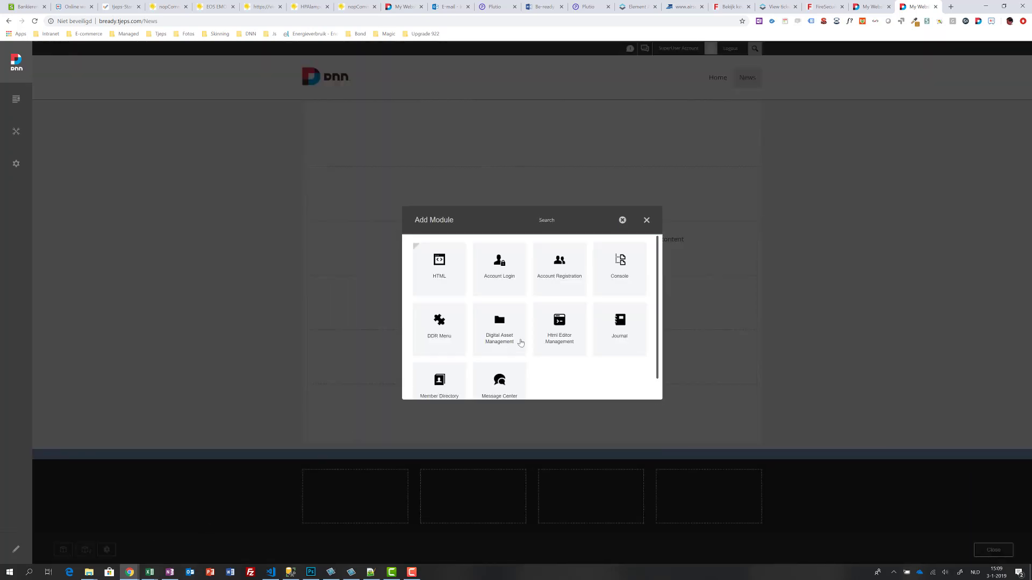
left_click(439, 271)
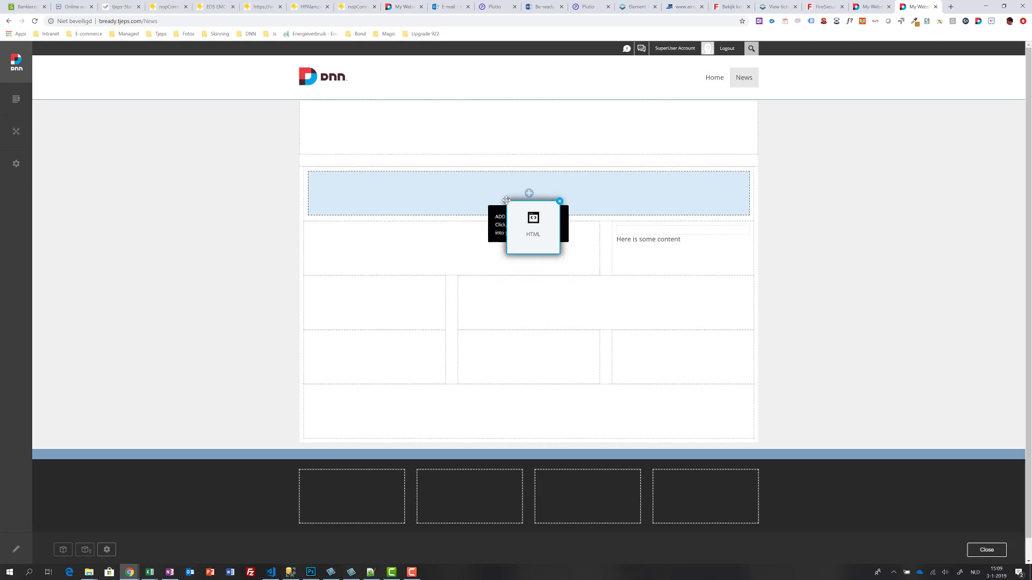
left_click(506, 200)
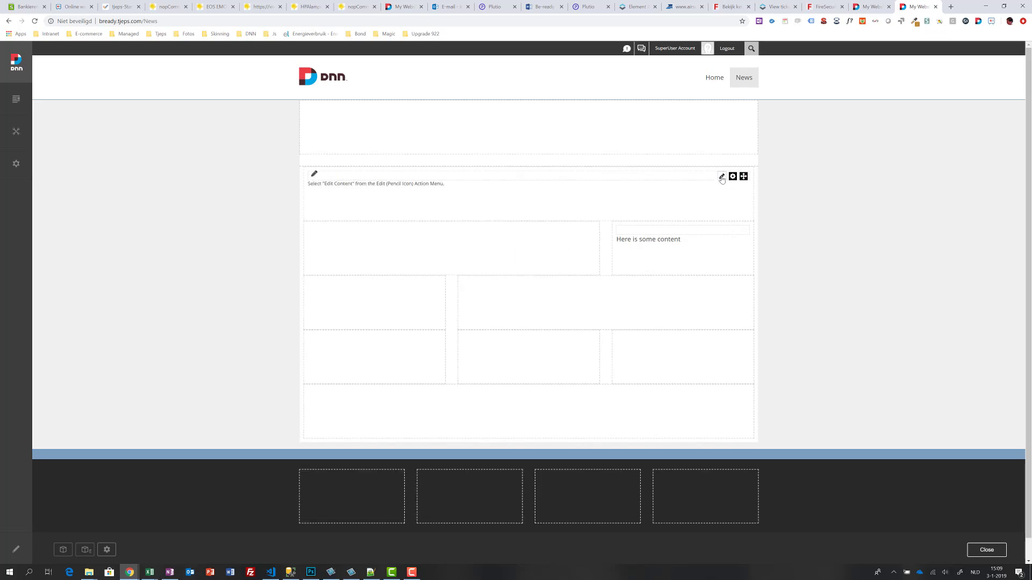
mouse_move(721, 179)
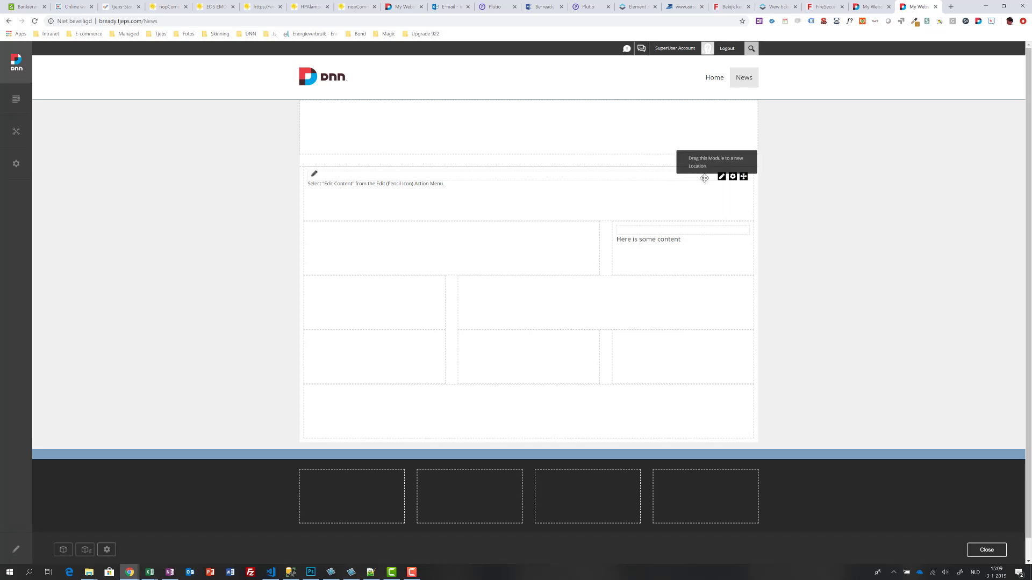
mouse_move(723, 180)
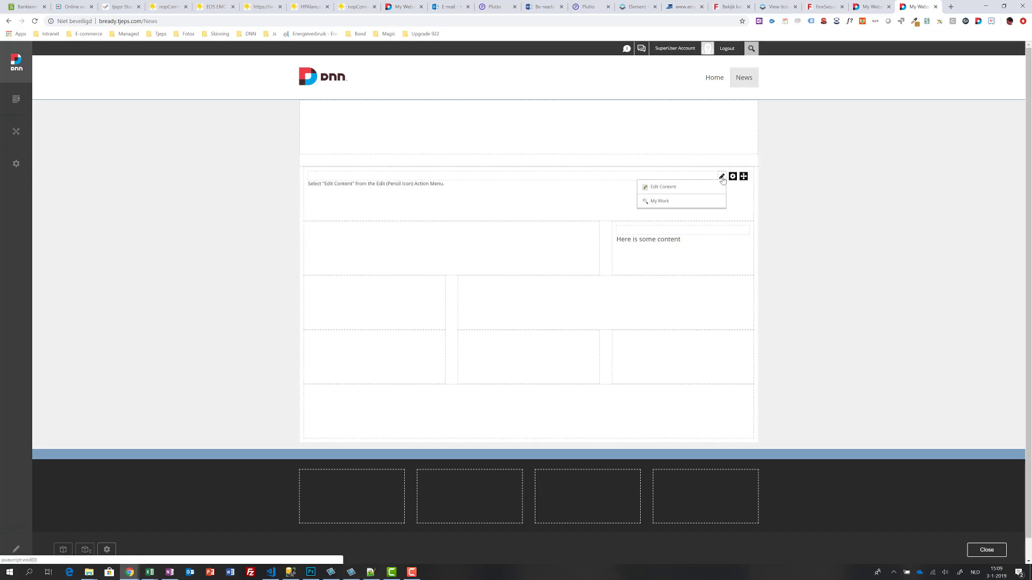
Step: Replace the new module's placeholder with 'Here could be a banner' and save
left_click(671, 188)
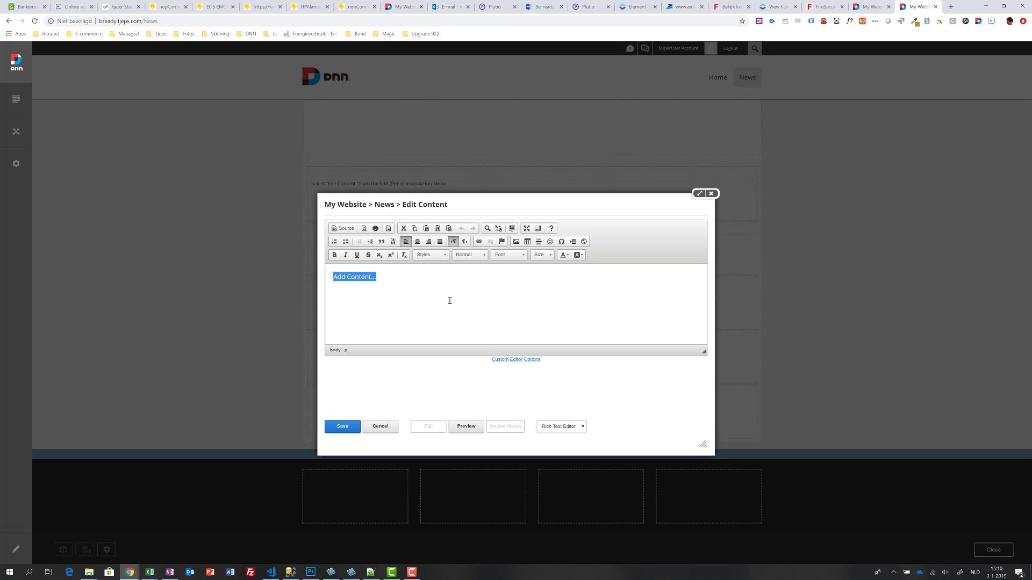
type("Here could be a banner")
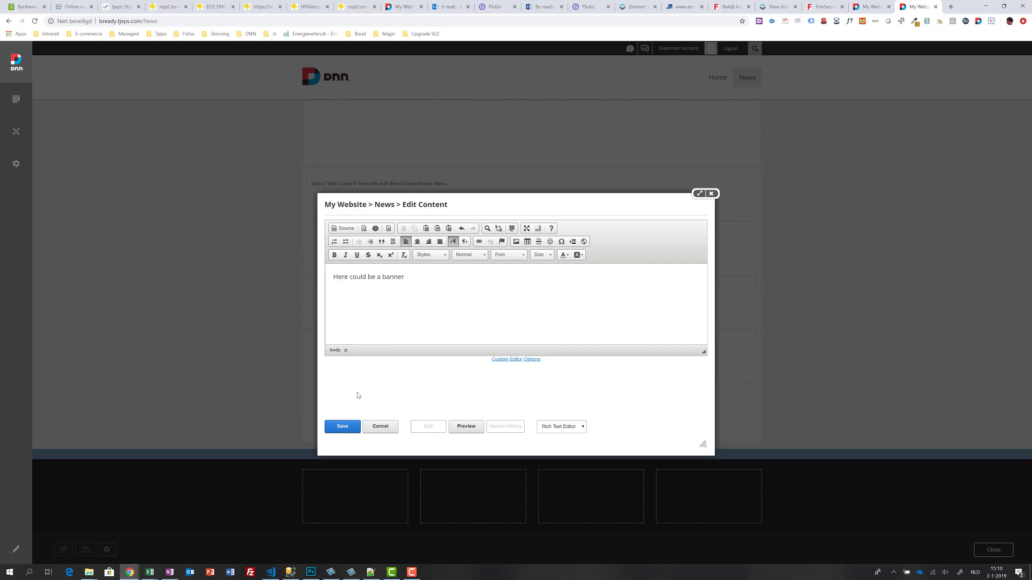
left_click(343, 426)
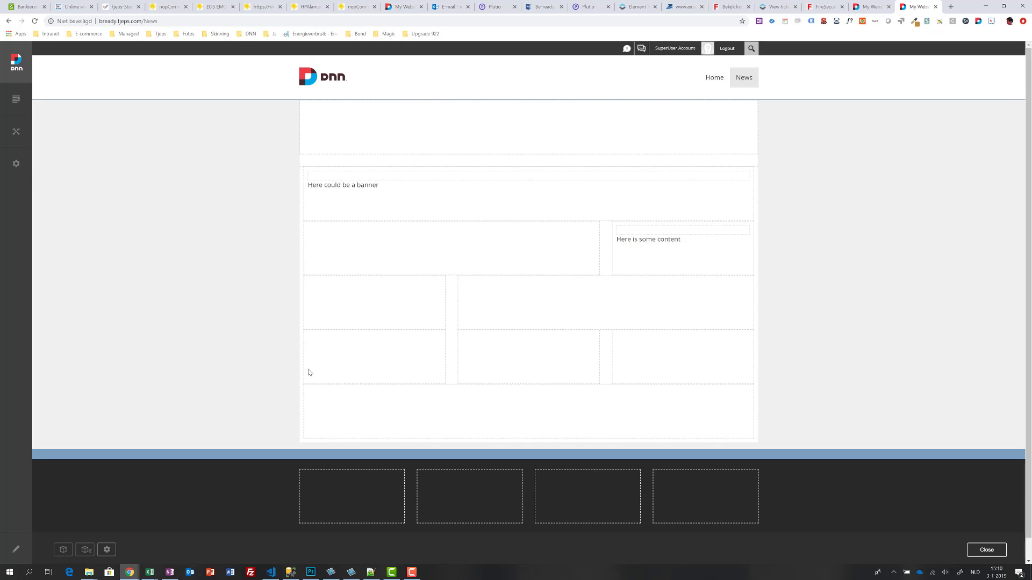
Step: On Home in edit mode, add the News page's banner module below the welcome banner
left_click(711, 80)
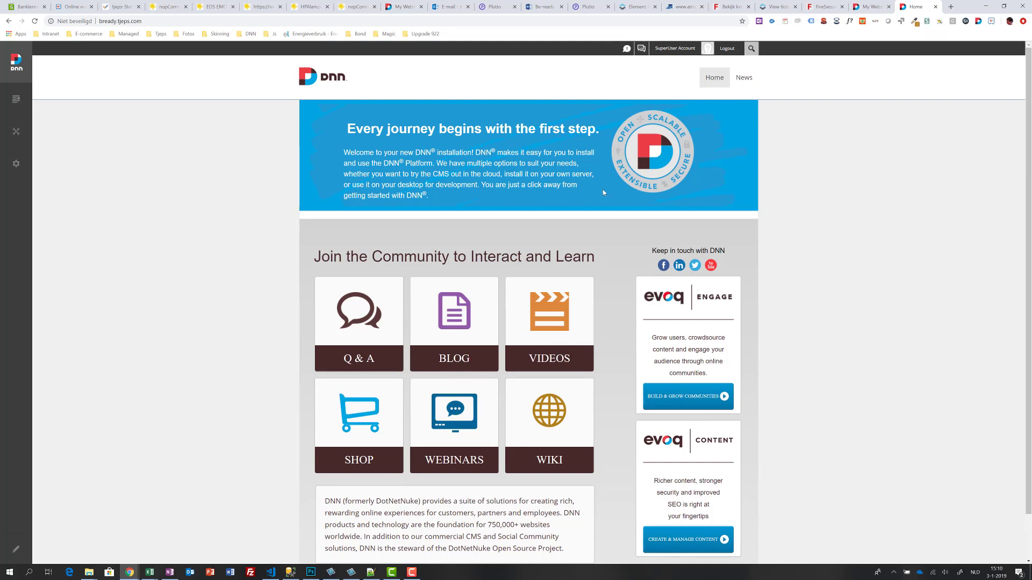
left_click(16, 550)
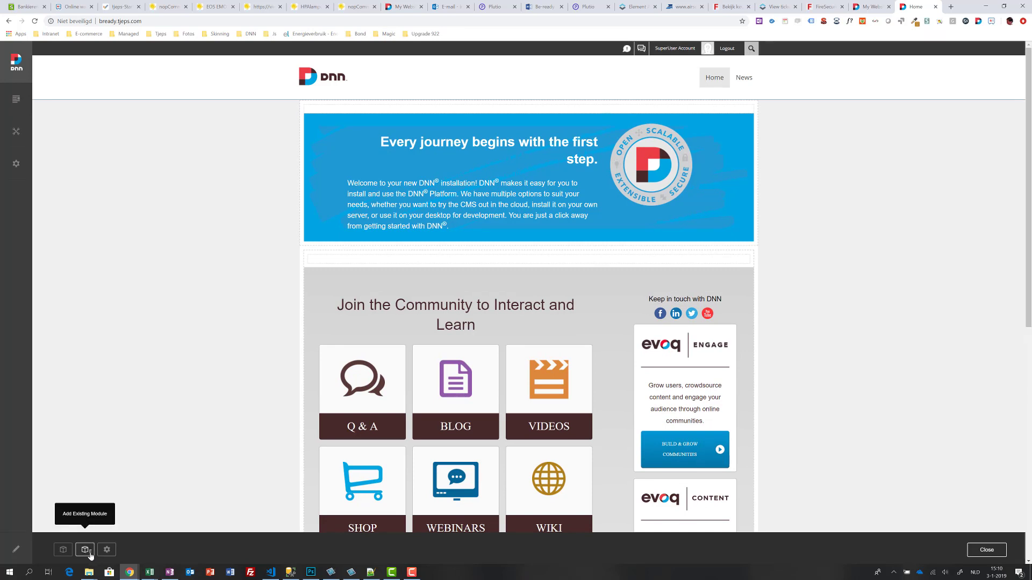
left_click(85, 551)
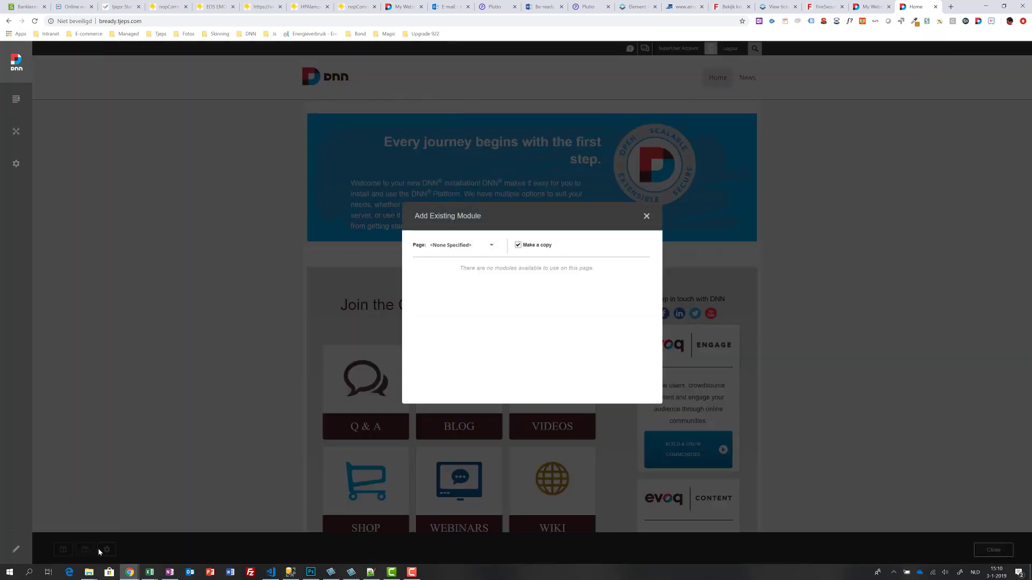
left_click(469, 245)
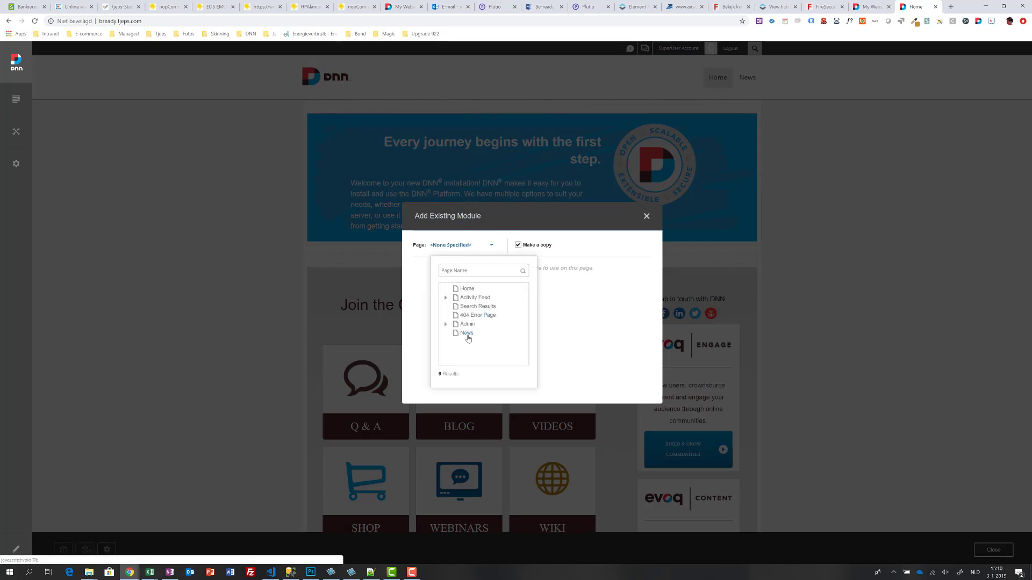
left_click(467, 333)
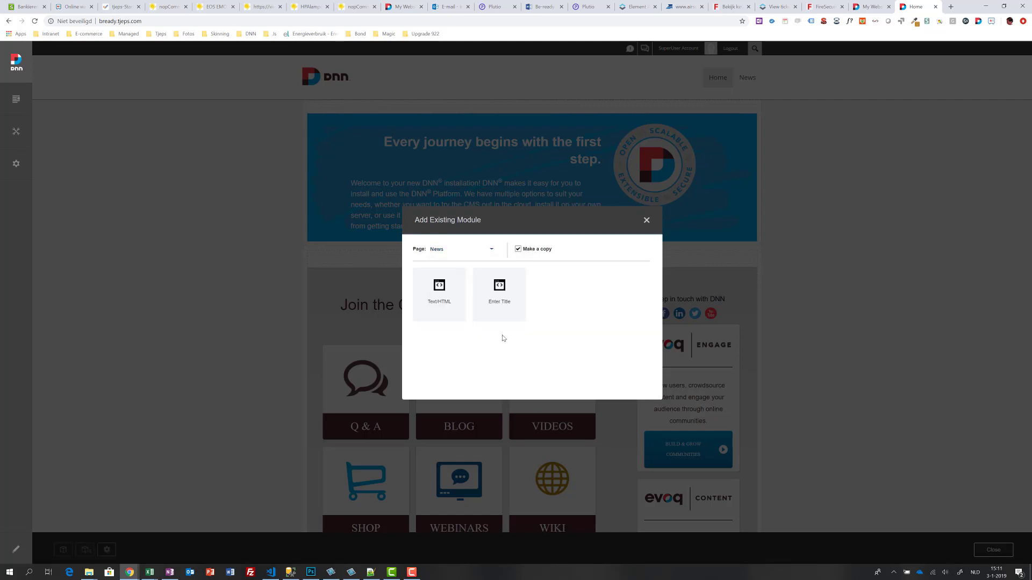
left_click(440, 295)
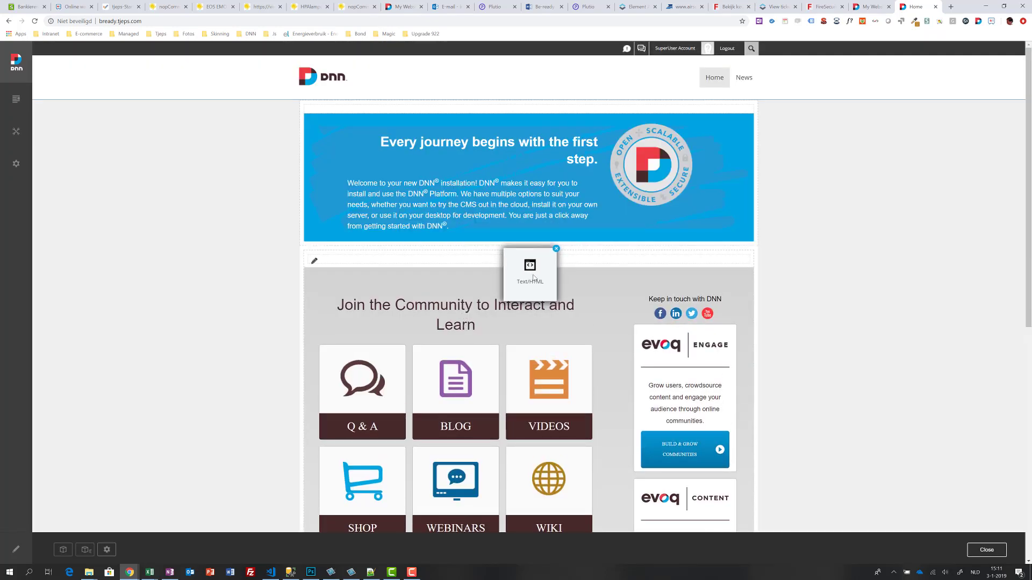
left_click(531, 253)
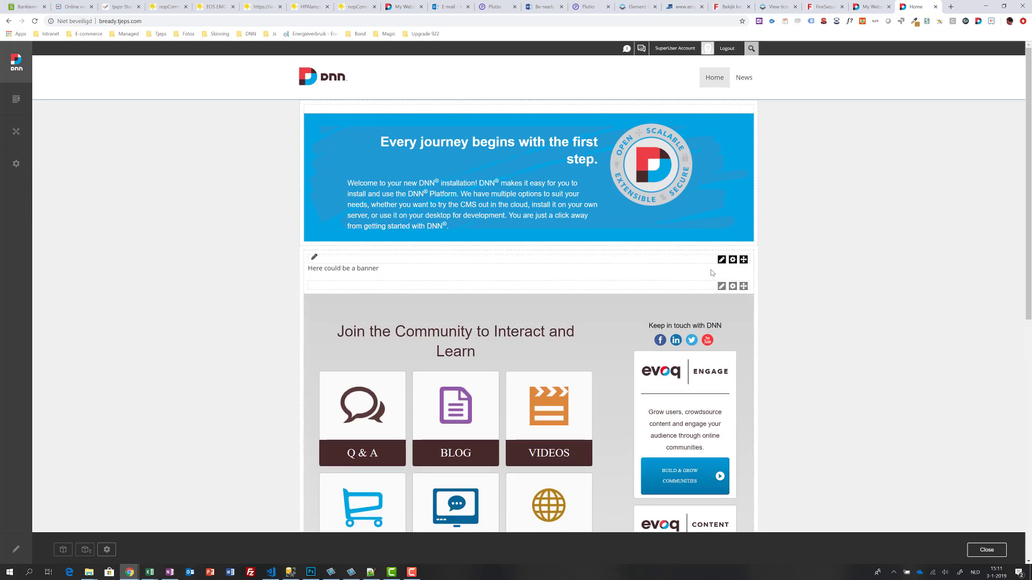
mouse_move(722, 259)
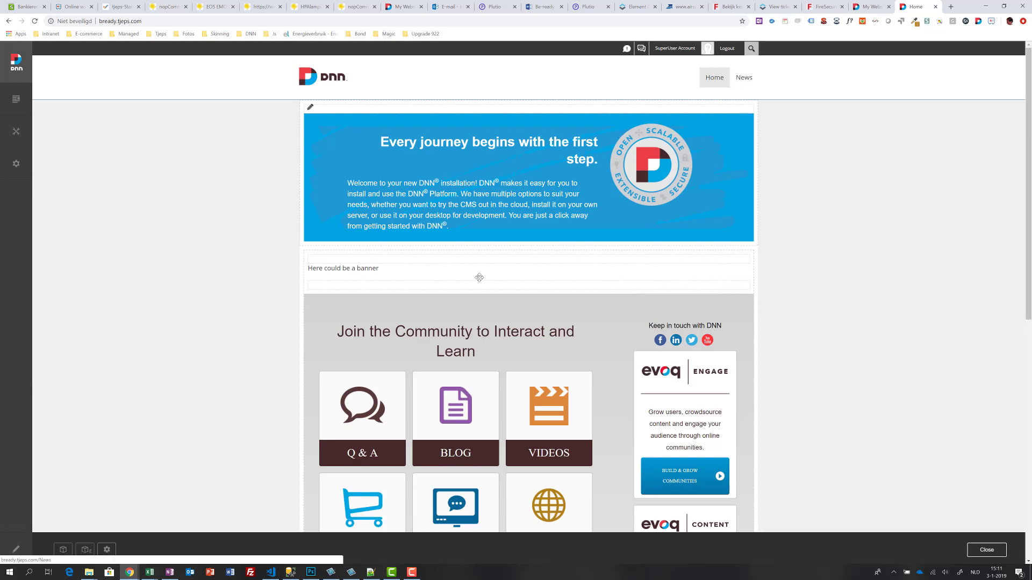
Step: Add News's 'Here is some content' module to Home below the banner, with Make a copy unchecked
left_click(84, 550)
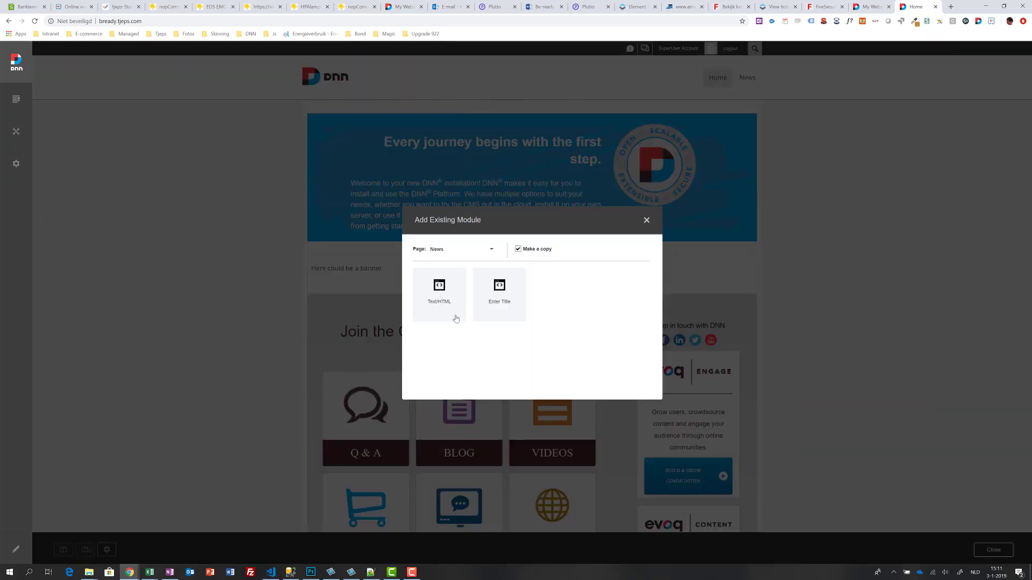
left_click(461, 249)
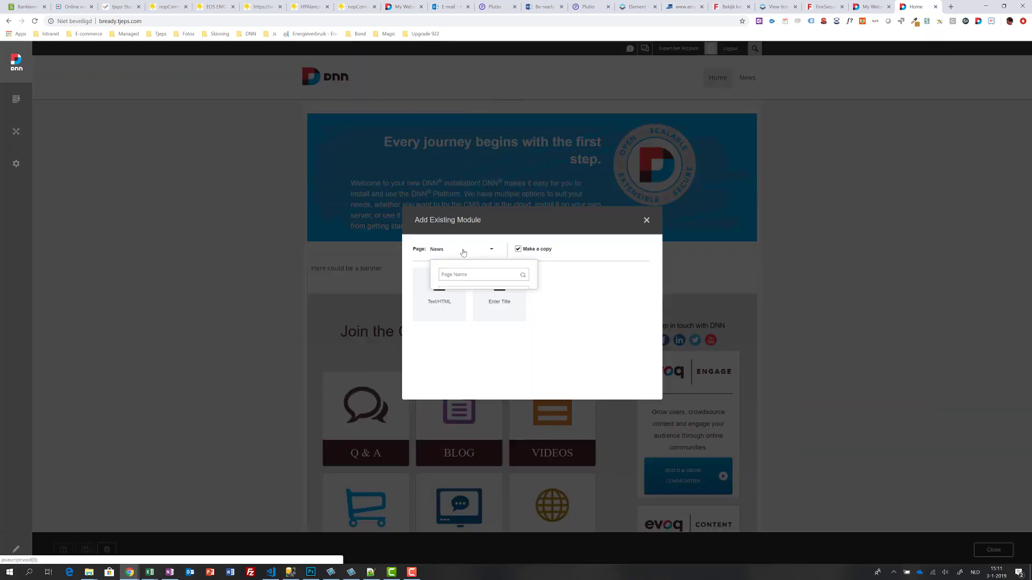
left_click(619, 307)
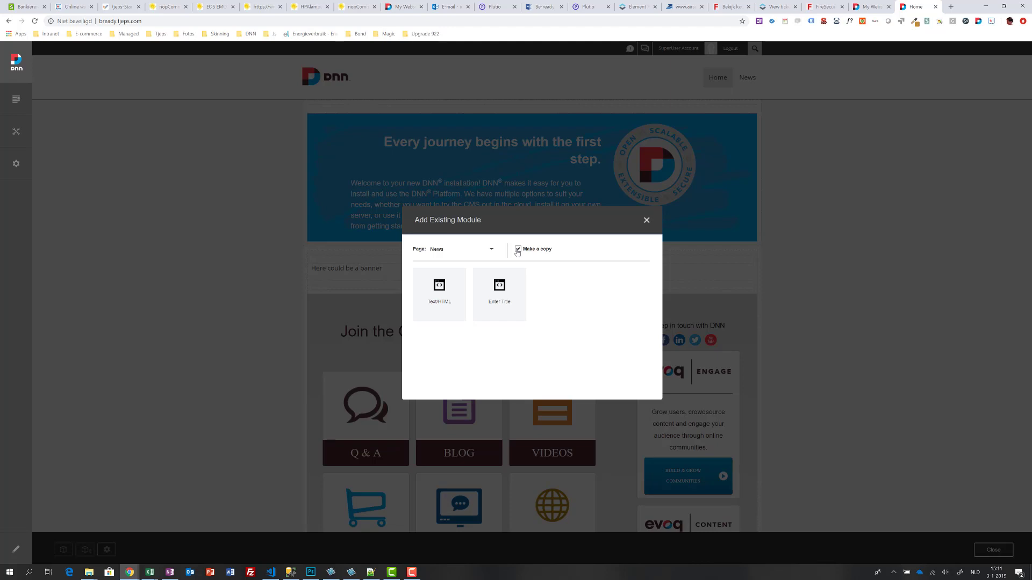
left_click(517, 250)
left_click(500, 298)
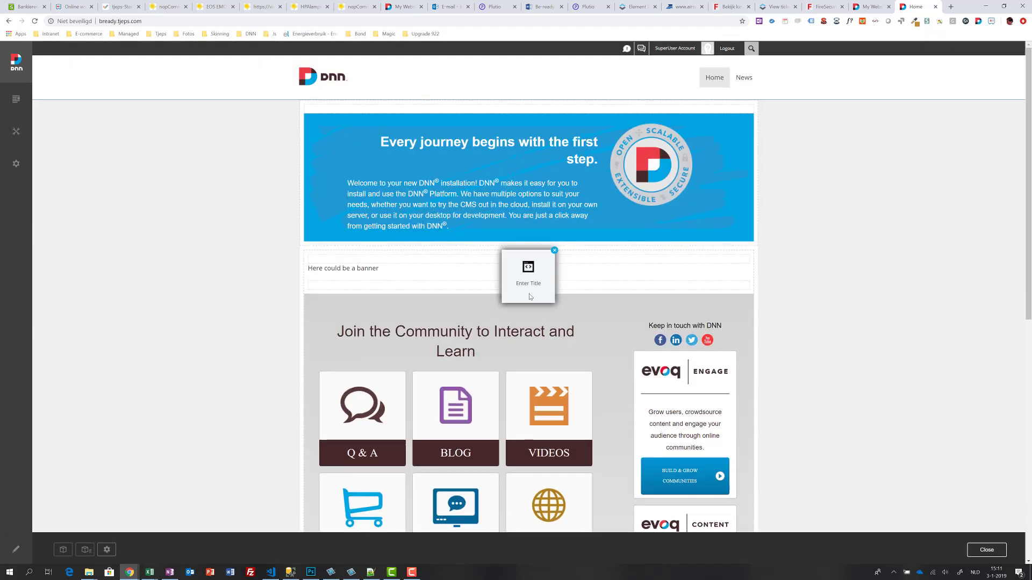
left_click(530, 285)
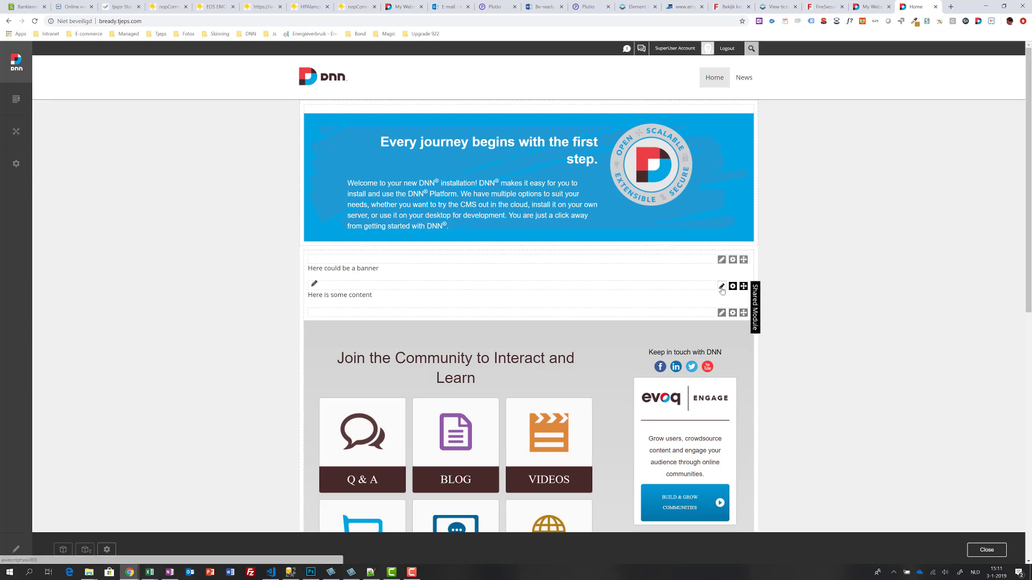
Step: Change the shared module's text to 'Here is some content 2', then check it on News
mouse_move(721, 286)
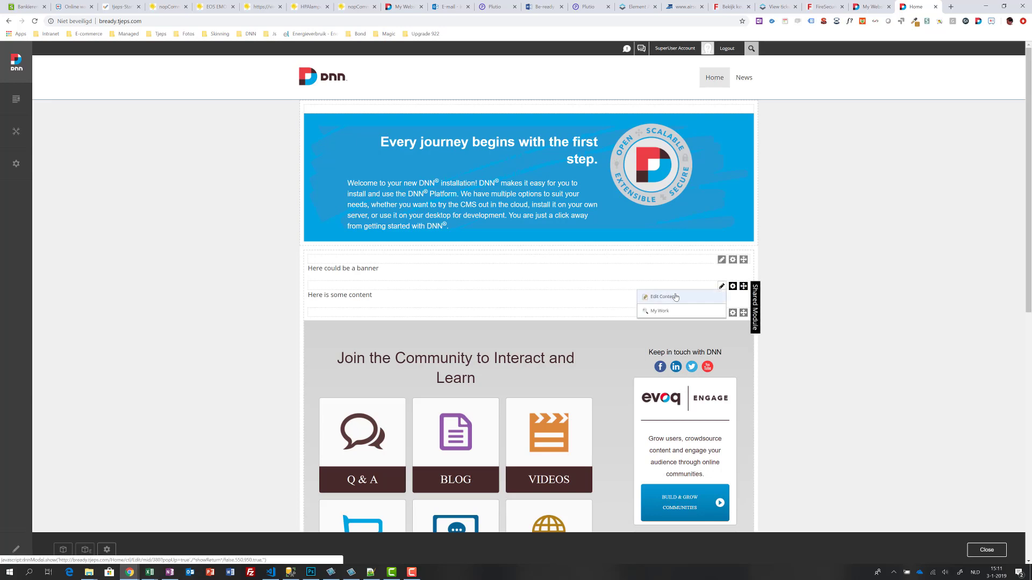
left_click(675, 297)
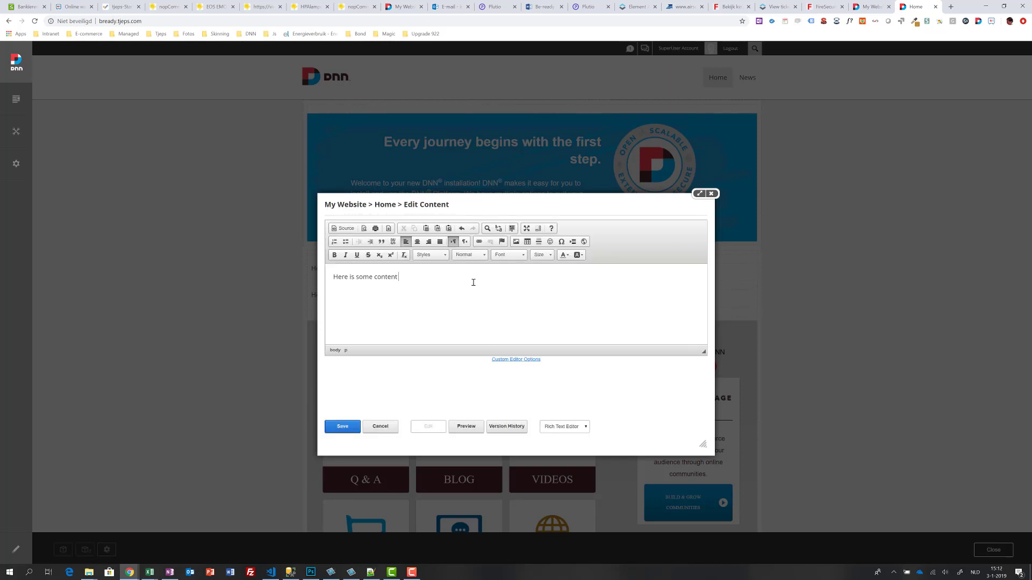
left_click(352, 428)
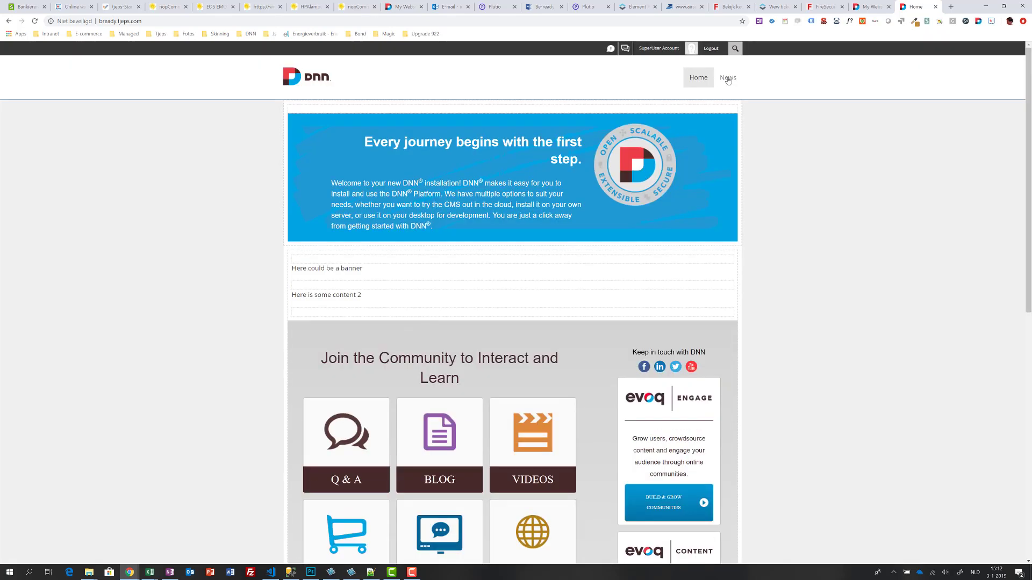
left_click(728, 86)
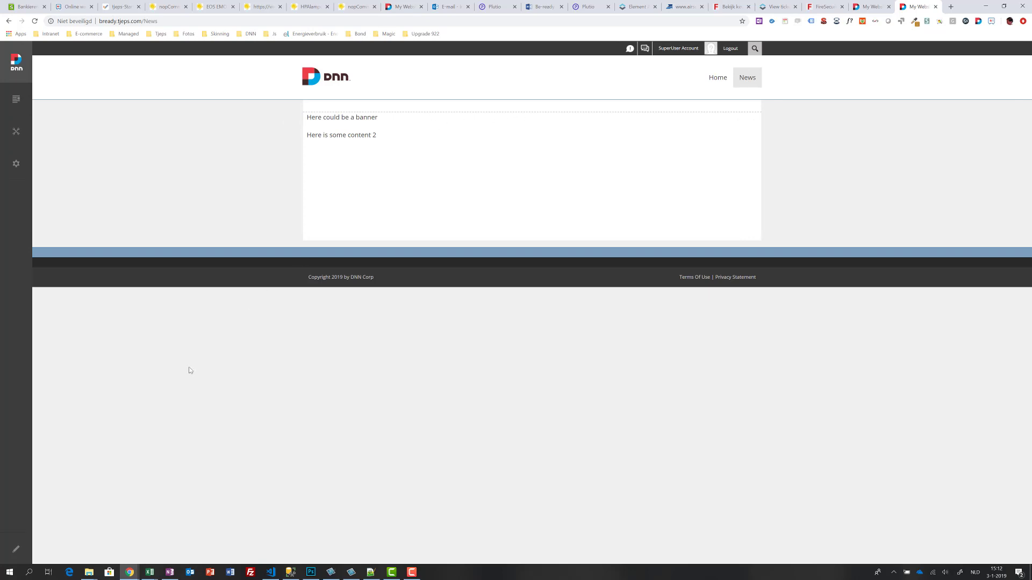
Step: Put the News page into edit mode, then return to the Home page
left_click(15, 551)
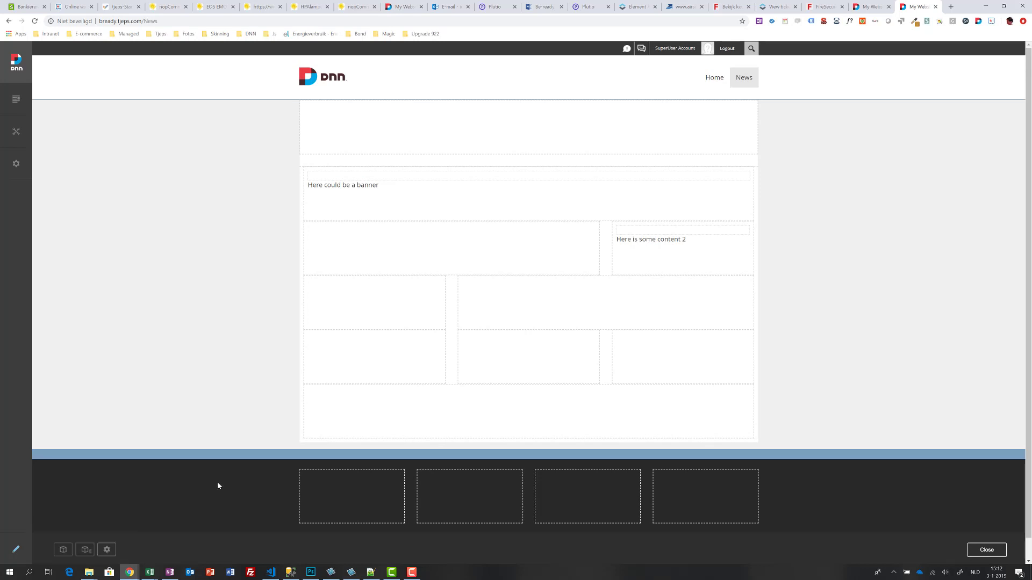
left_click(713, 79)
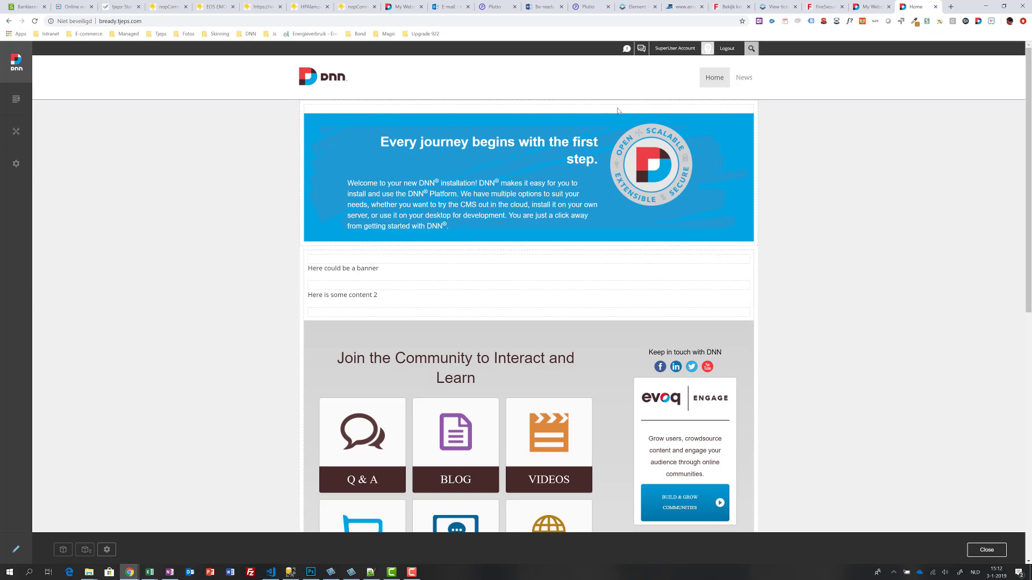
Step: Select News in the page management list and delete it, confirming the deletion
mouse_move(15, 99)
left_click(54, 119)
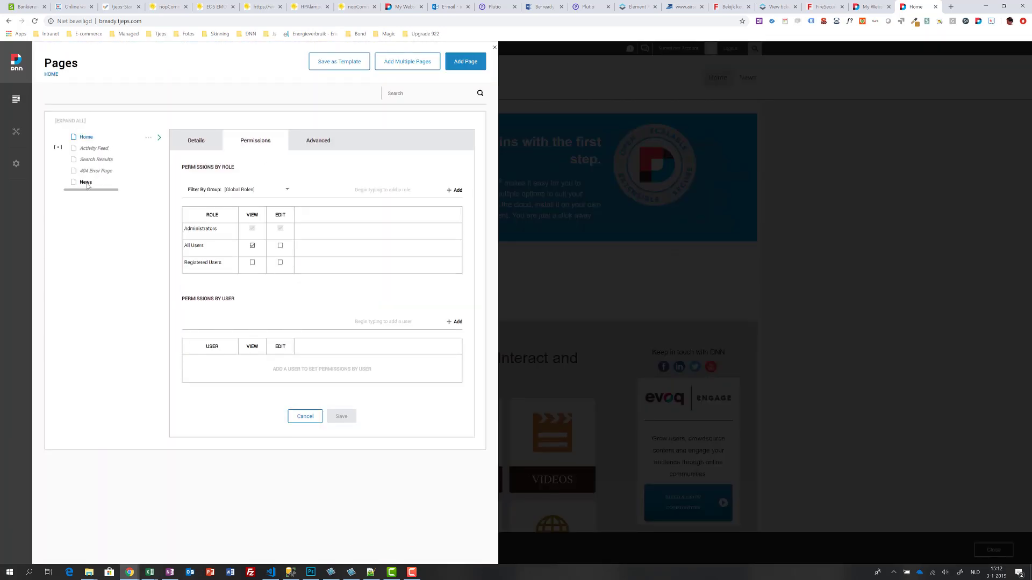
left_click(148, 184)
mouse_move(148, 185)
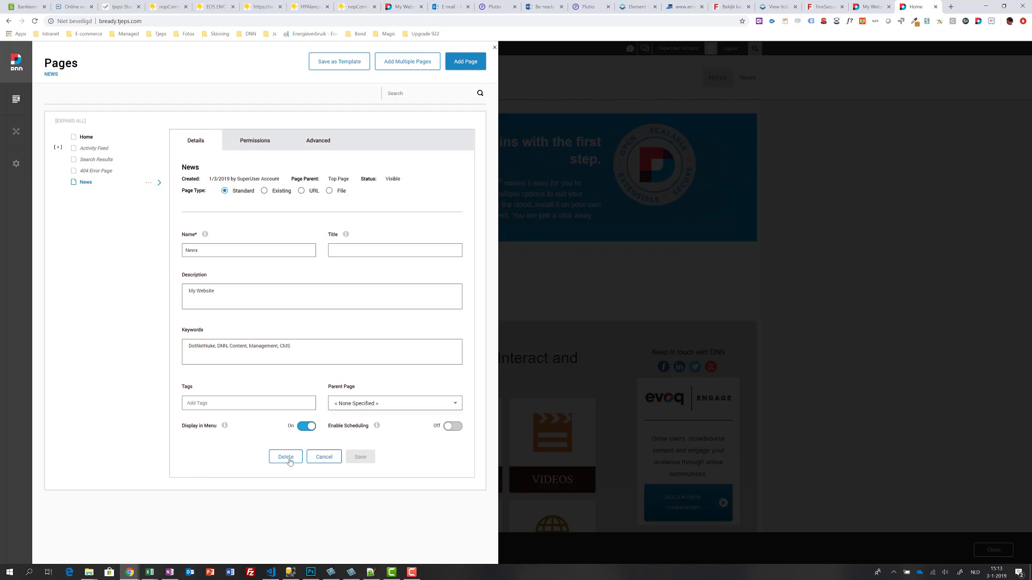
left_click(287, 458)
left_click(286, 261)
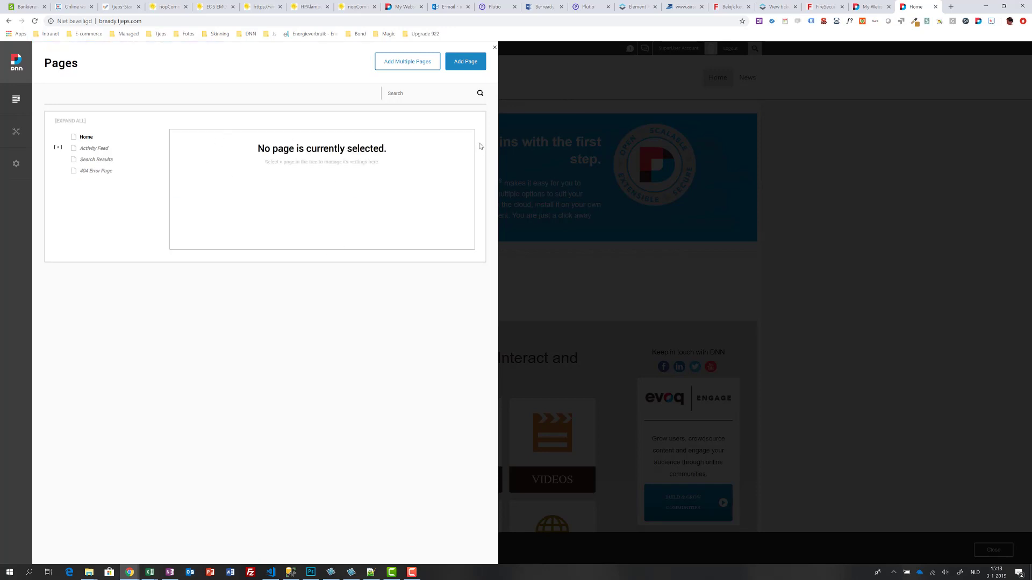
Step: Add a child page named 'Sub page' under Home in the page tree
left_click(88, 137)
mouse_move(147, 140)
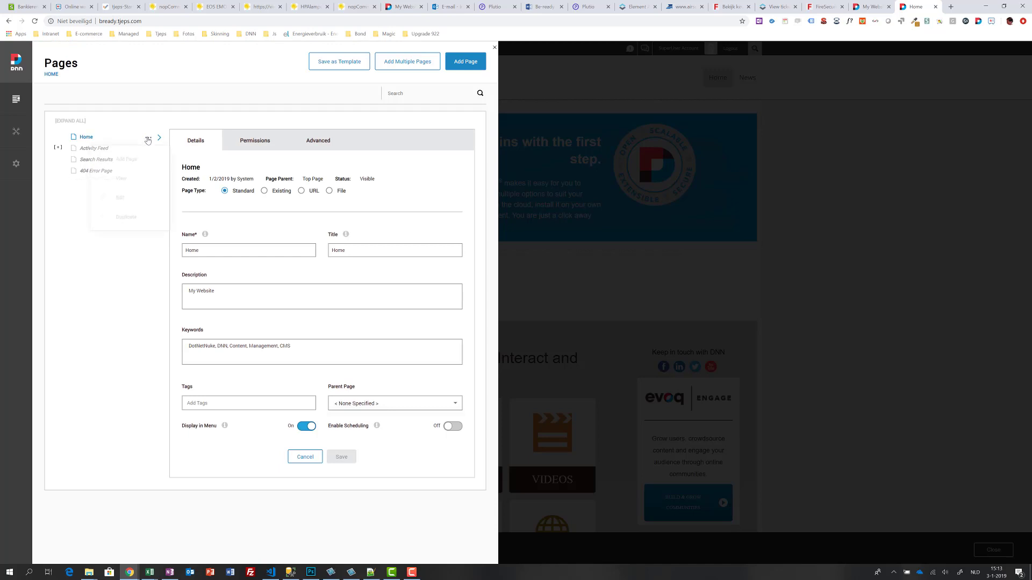
left_click(127, 159)
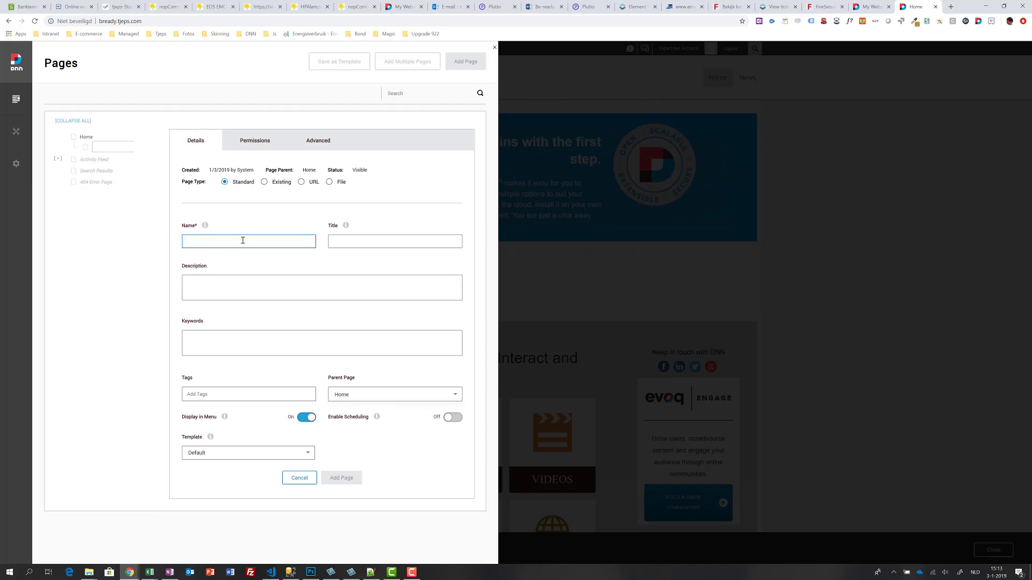
left_click(242, 240)
type("Sub")
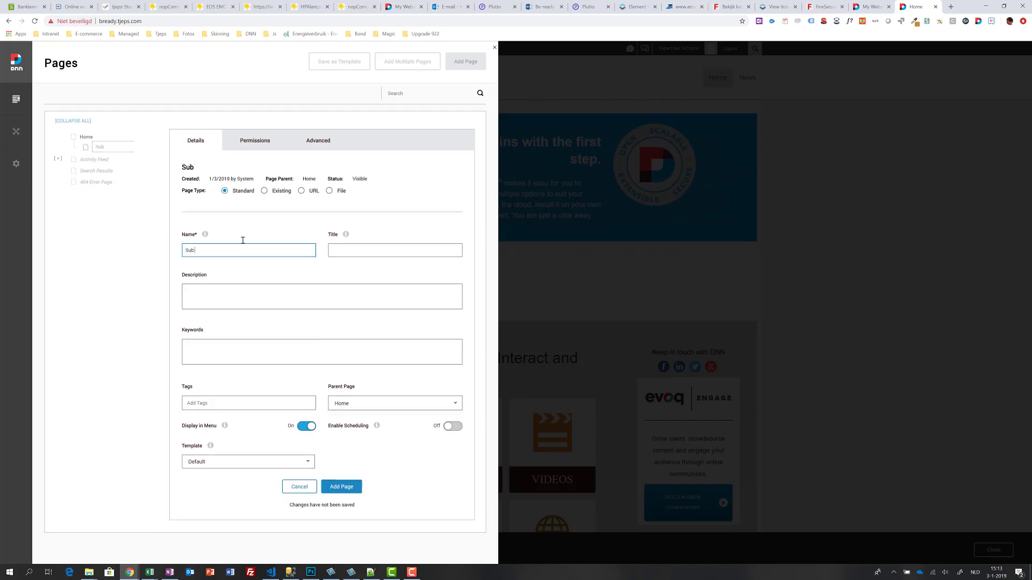
type(" page")
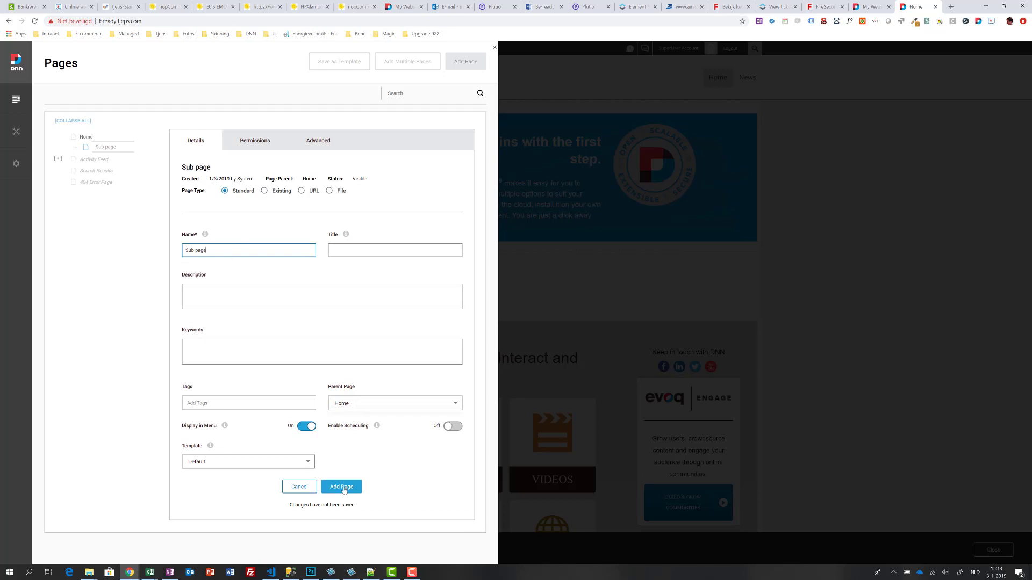
left_click(347, 487)
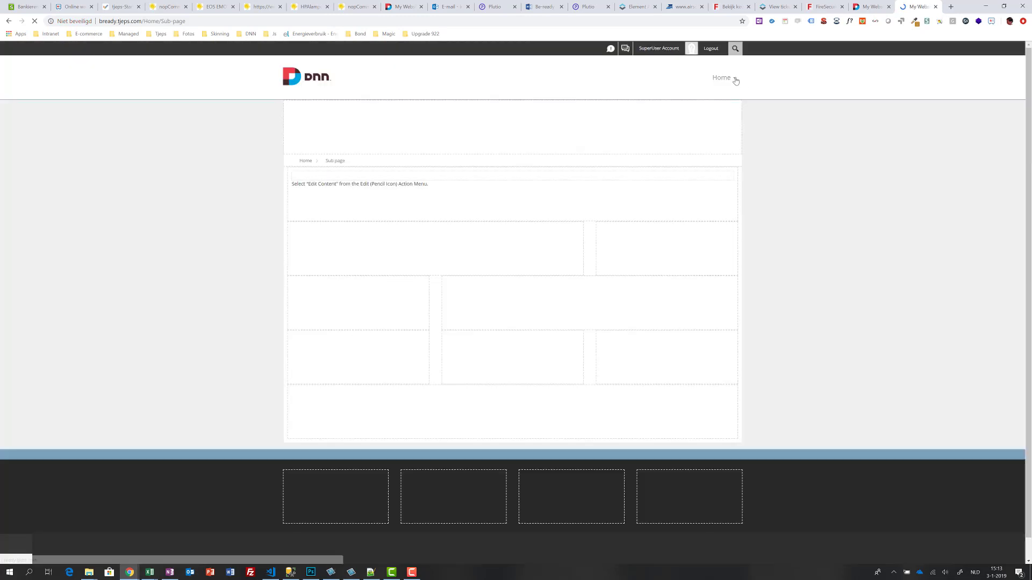
mouse_move(735, 80)
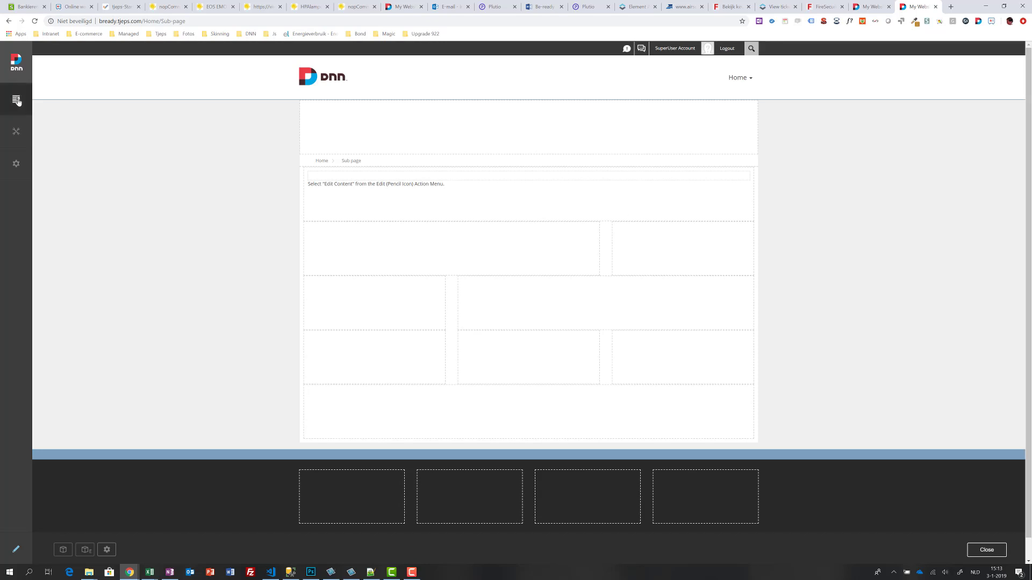
Step: Restore the News page from the Recycle Bin's Pages tab, confirm, and close the bin
mouse_move(17, 102)
left_click(56, 132)
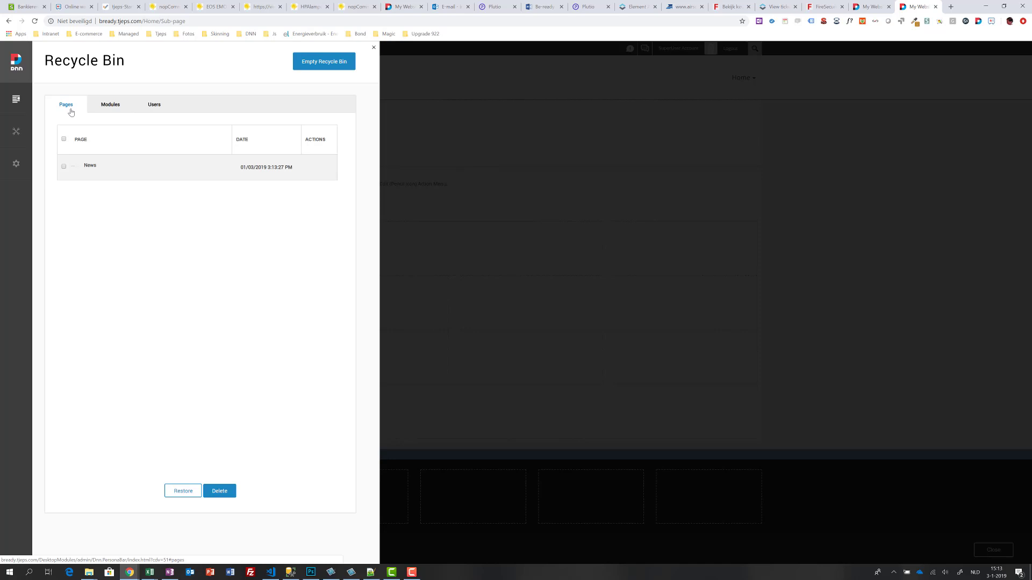
left_click(108, 110)
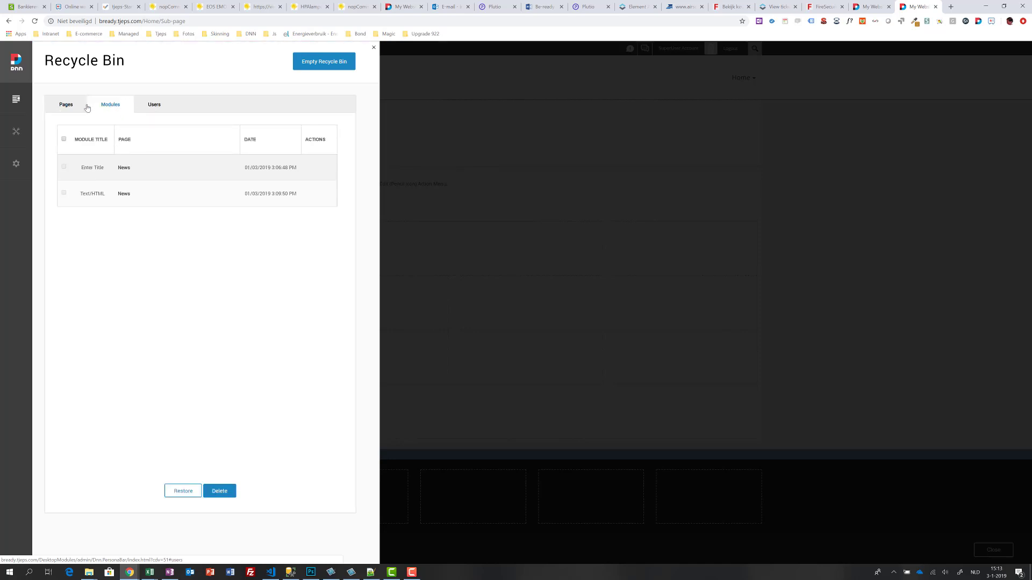
left_click(67, 108)
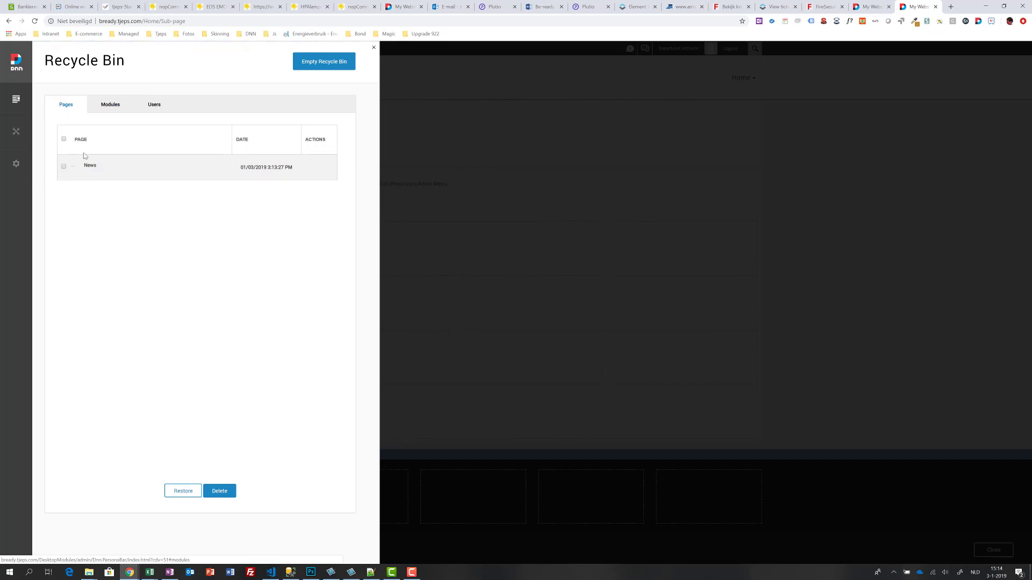
left_click(64, 167)
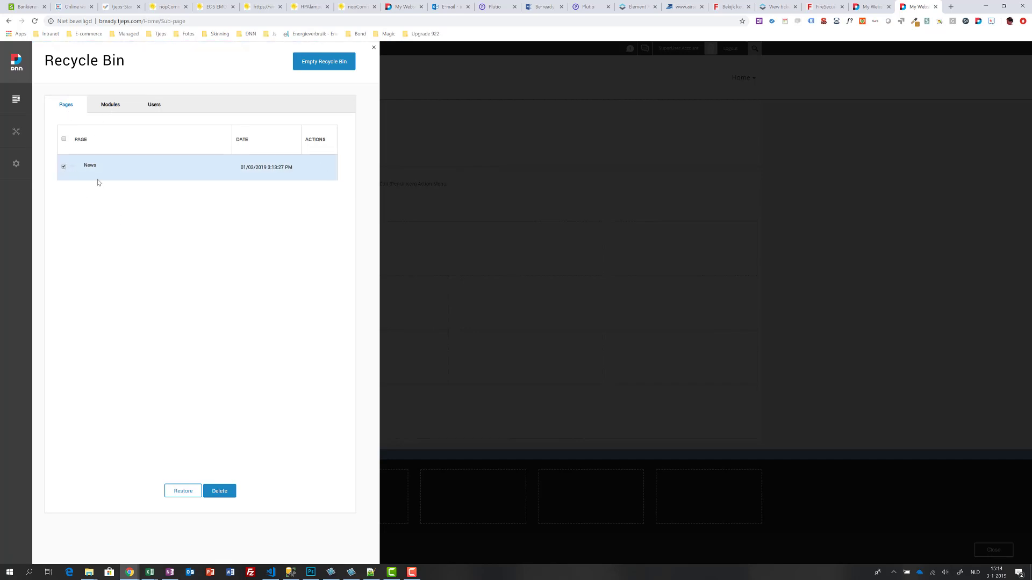
left_click(186, 492)
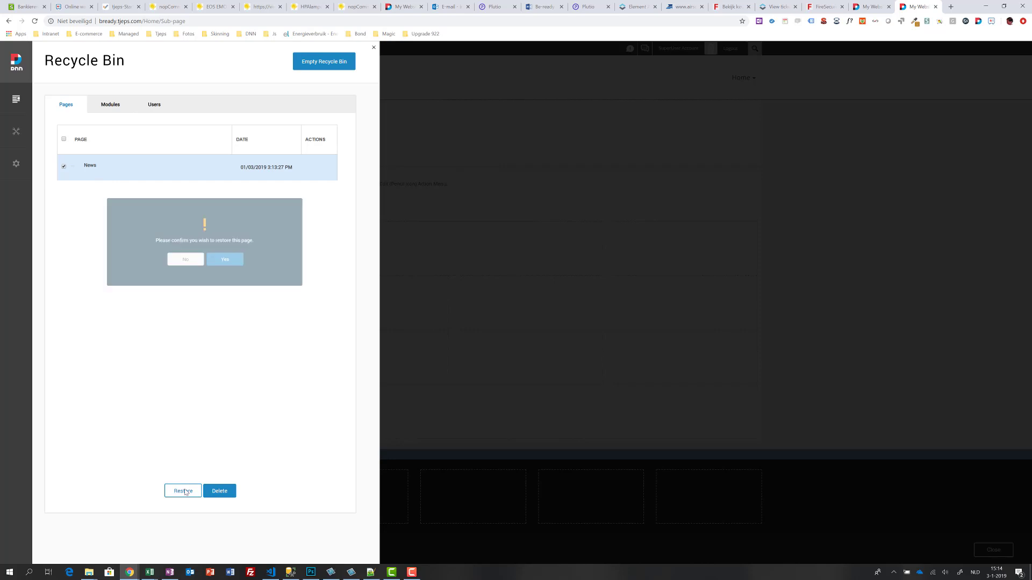
left_click(224, 260)
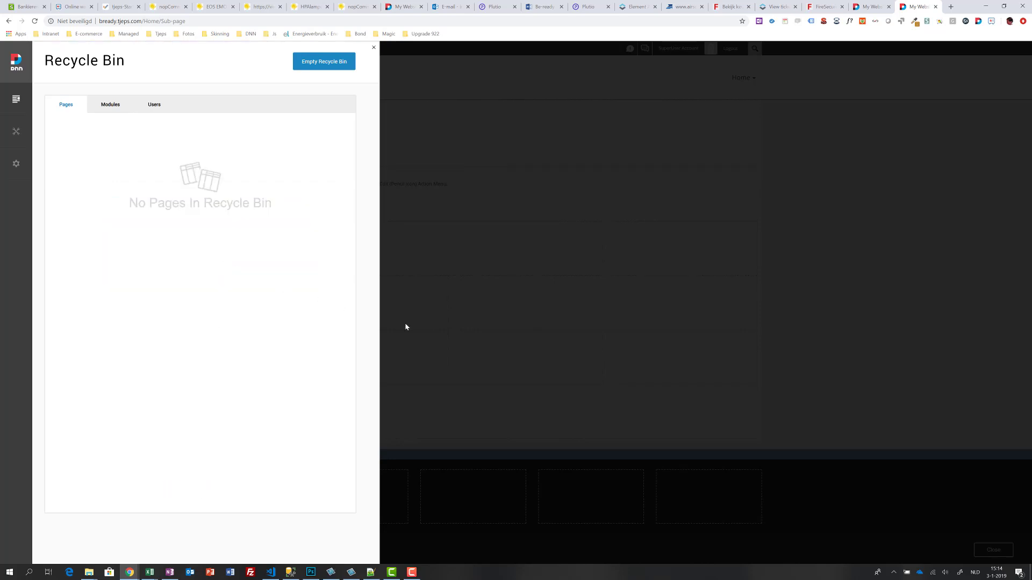
left_click(406, 326)
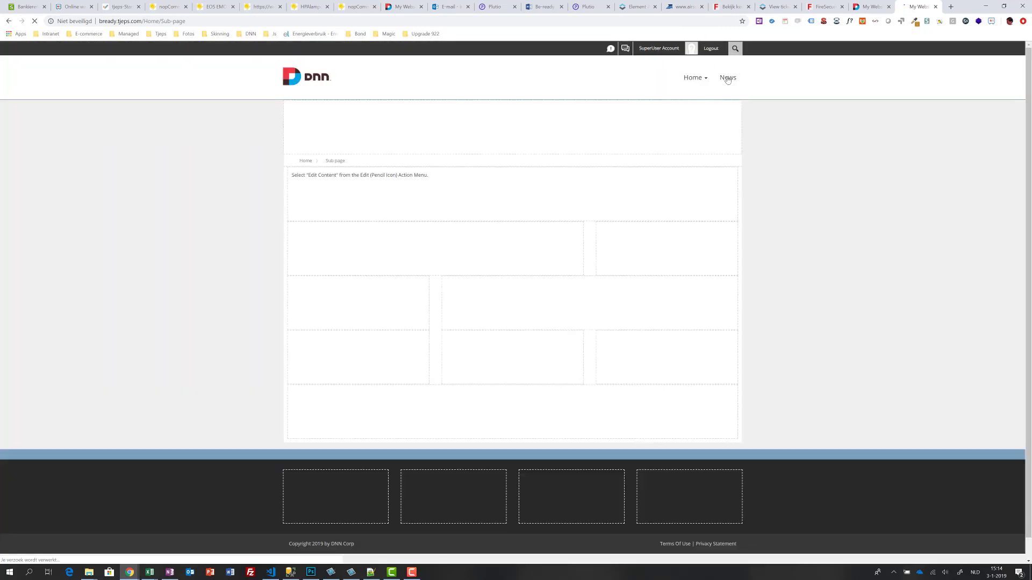
Step: Go to the restored News page and bring up the Users list from Manage
left_click(727, 79)
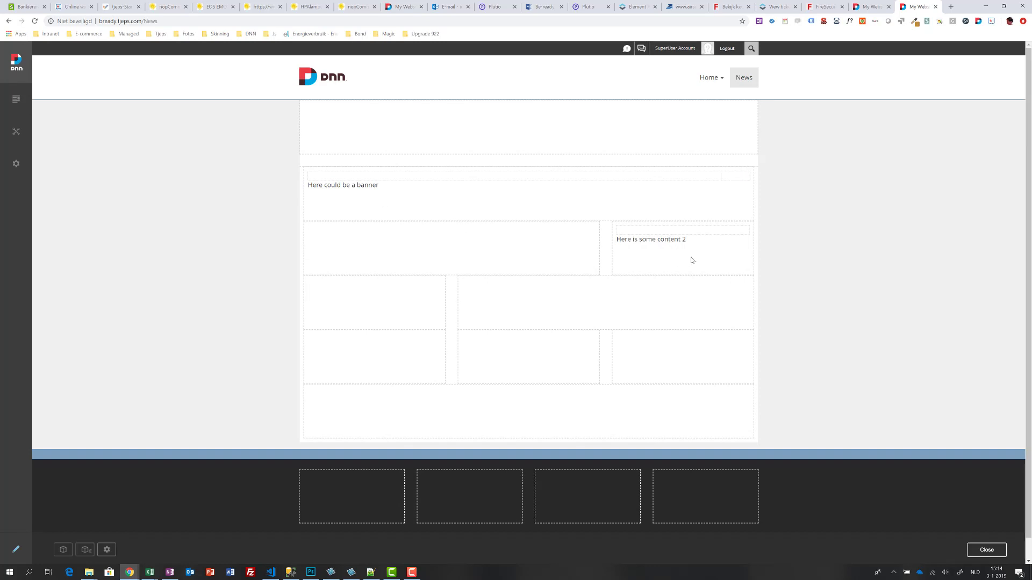
mouse_move(742, 253)
mouse_move(16, 100)
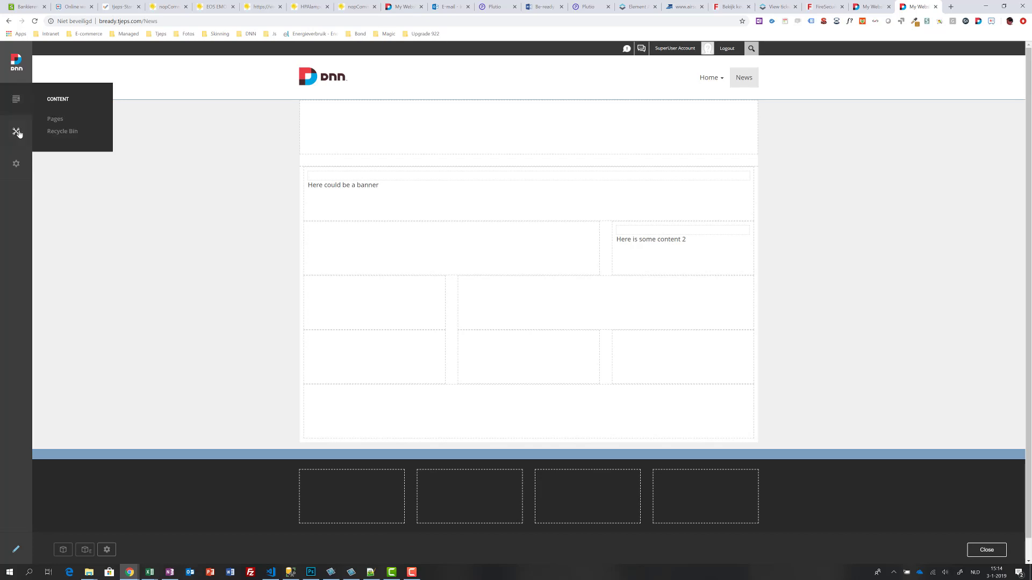
mouse_move(17, 133)
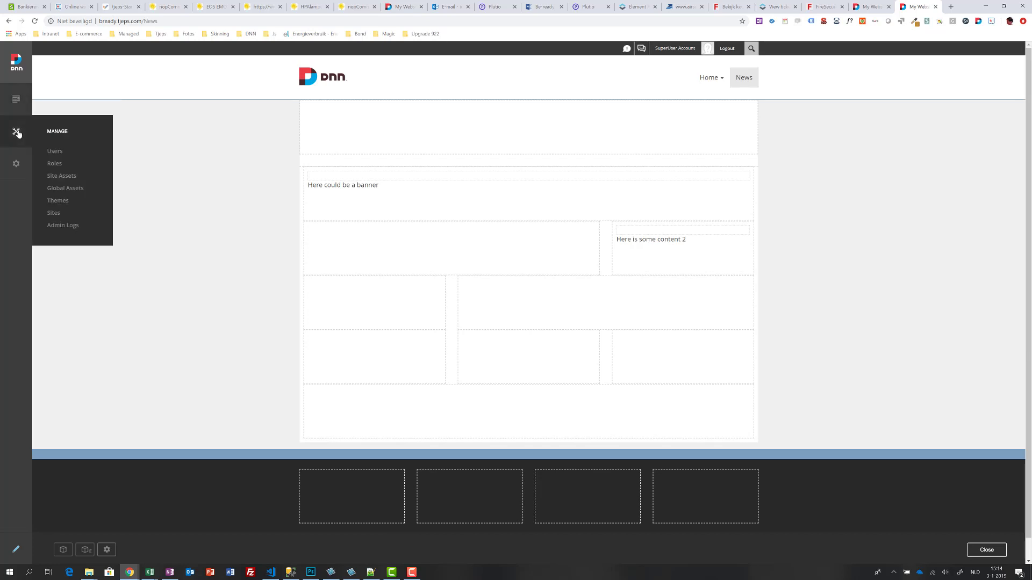
left_click(55, 152)
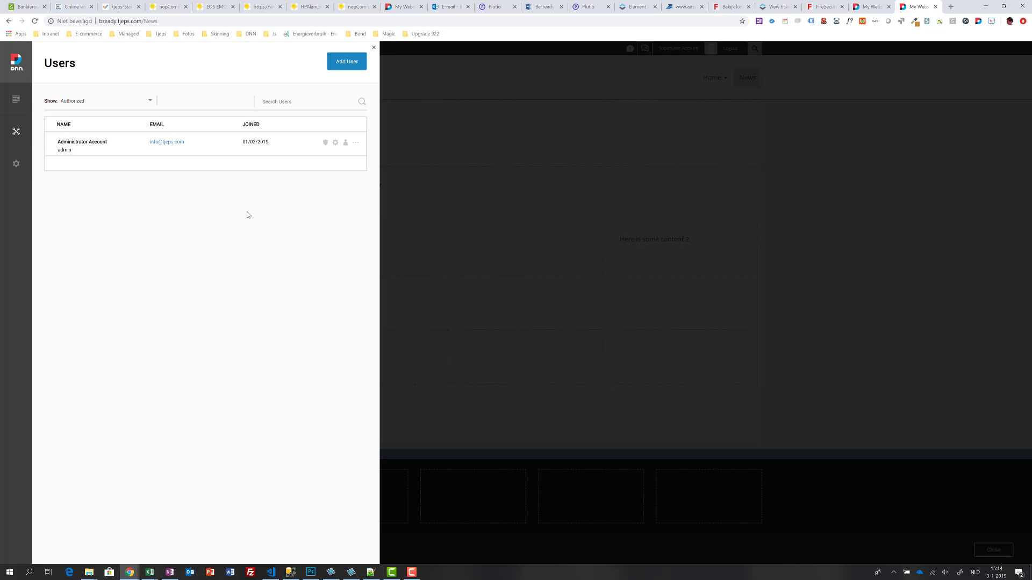
Step: Start a new user and fill in first name, last name, user name and e-mail address
left_click(346, 67)
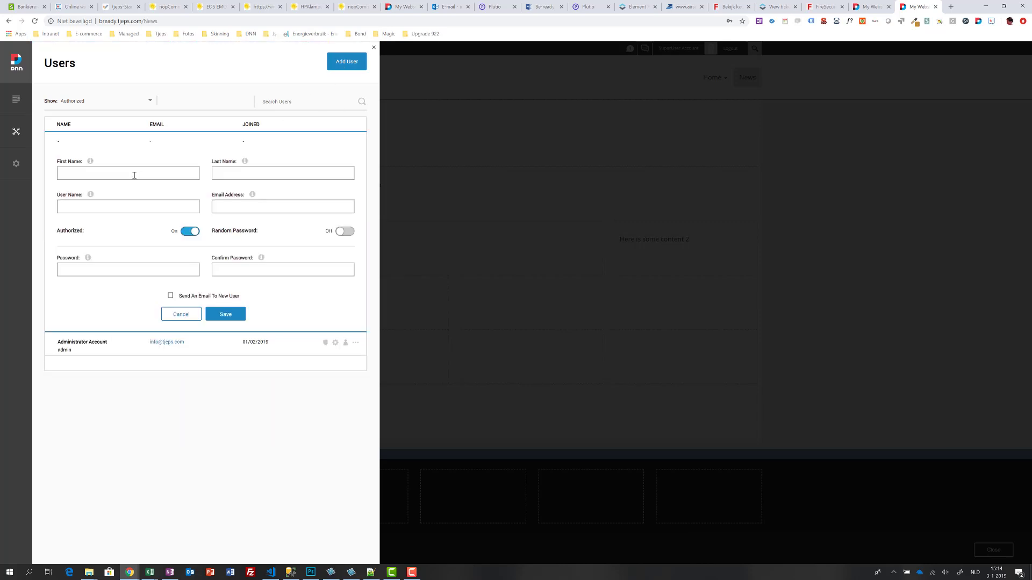
left_click(134, 176)
type("Dem")
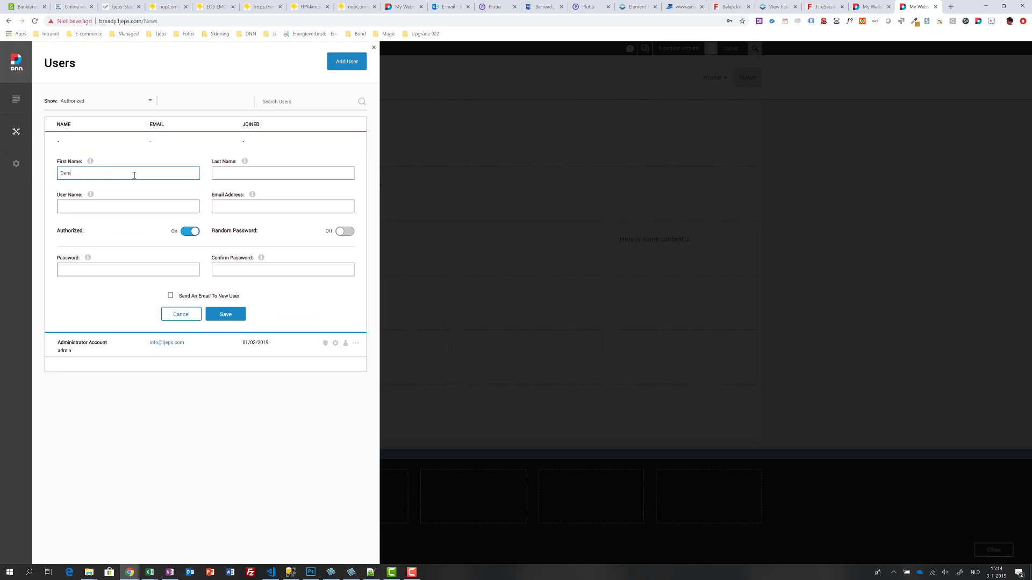
type("o")
key("Tab")
type("Us")
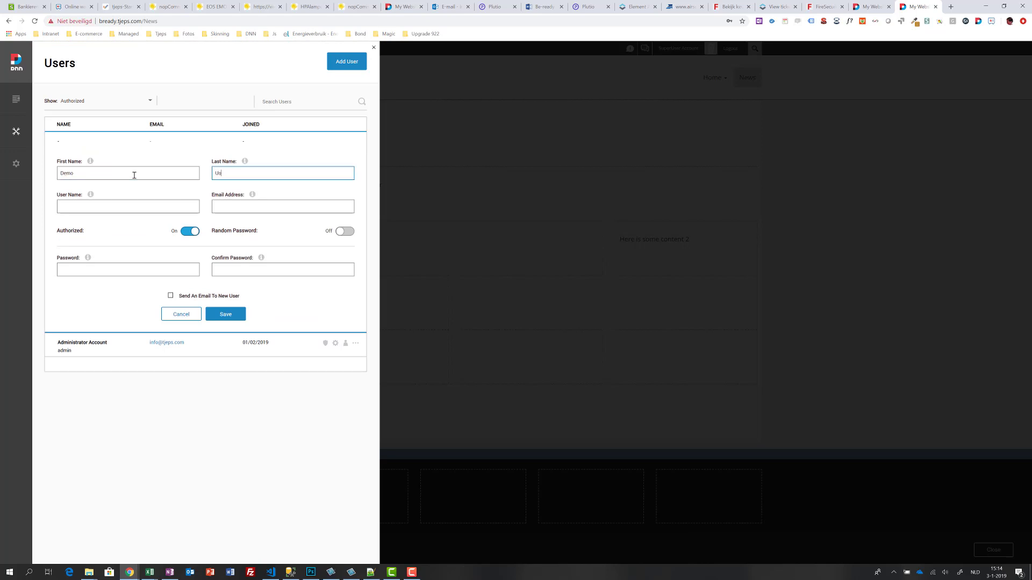
type("er")
key("Tab")
type("DEmo")
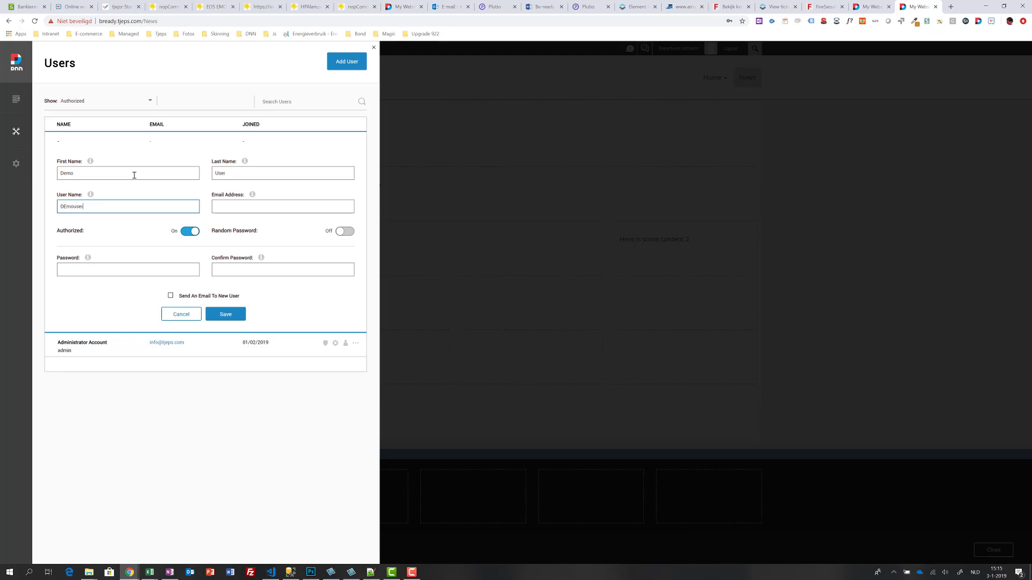
key("Delete")
type("e")
key("Tab")
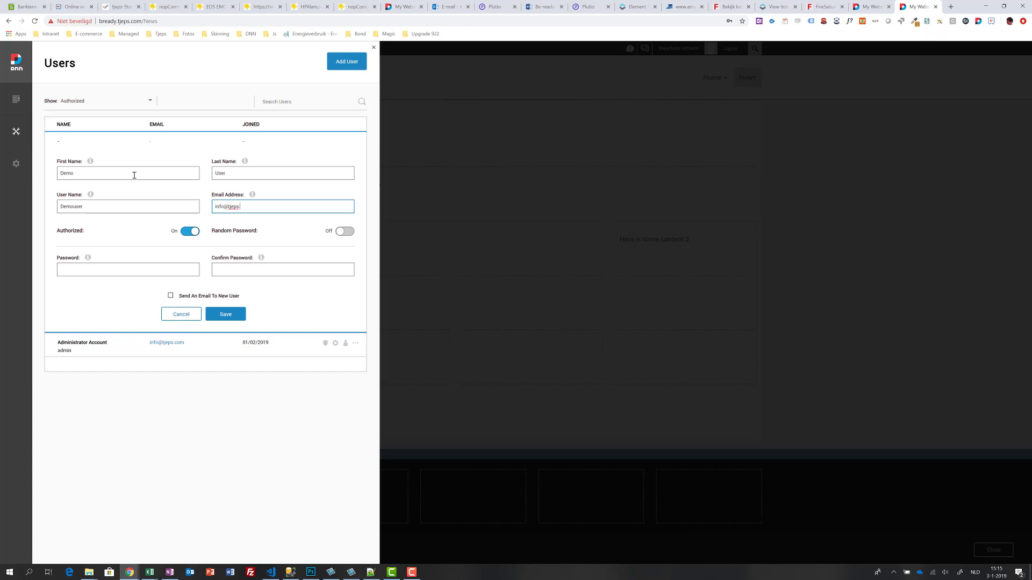
Step: Switch on Random Password and save the new user account
left_click(141, 270)
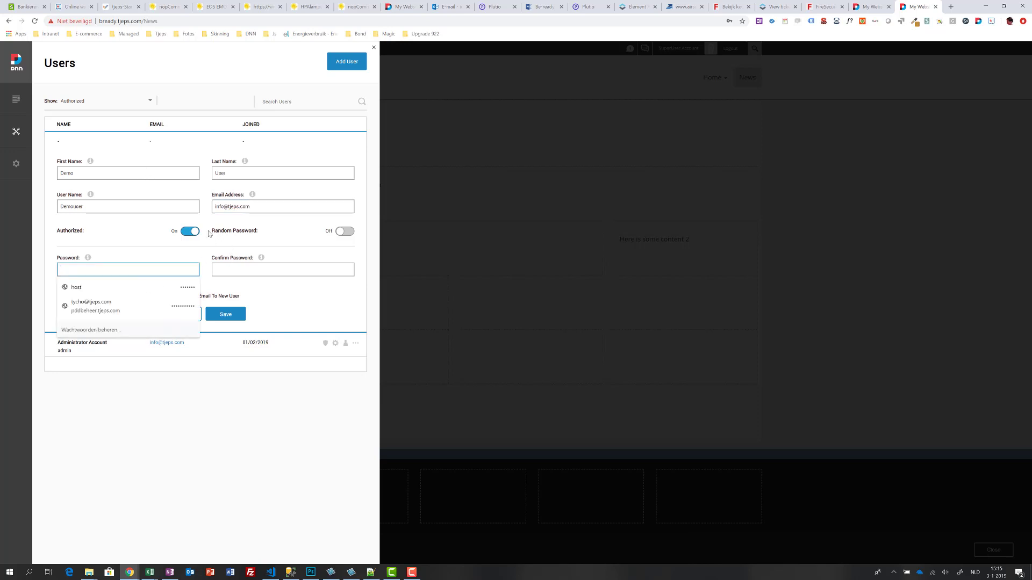
left_click(346, 234)
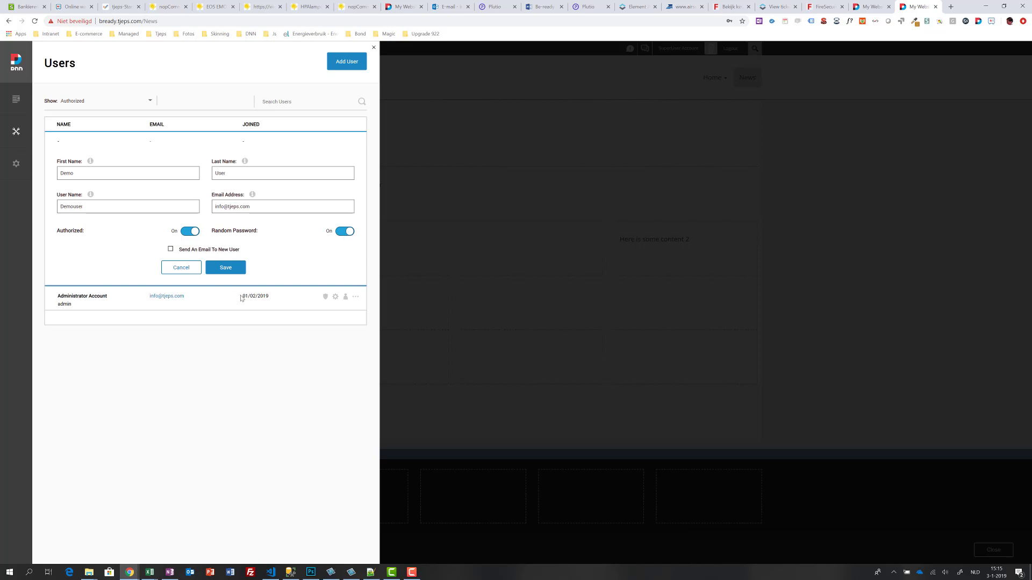
left_click(216, 270)
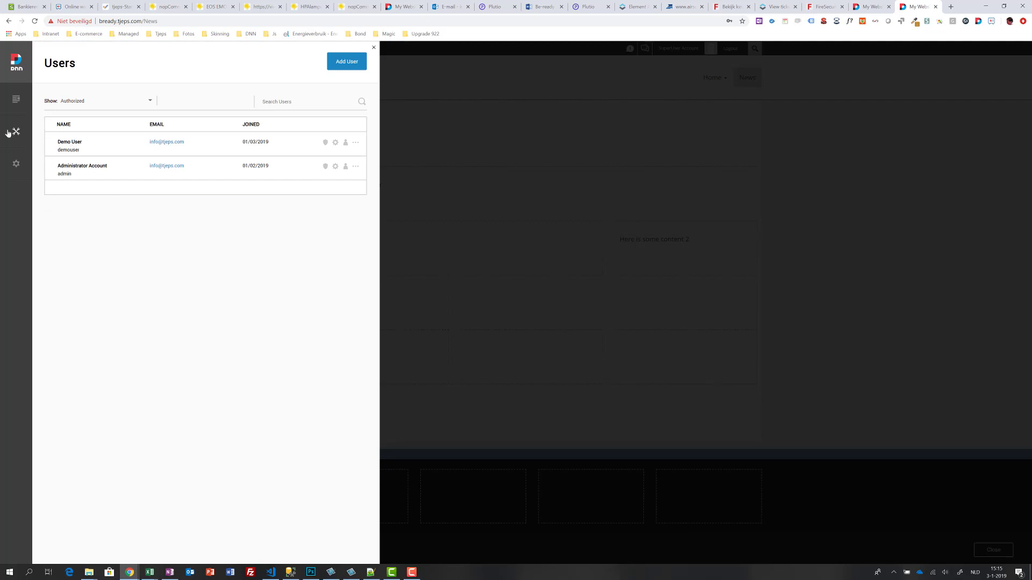
Step: Create and save a new global role named Demorole
mouse_move(9, 133)
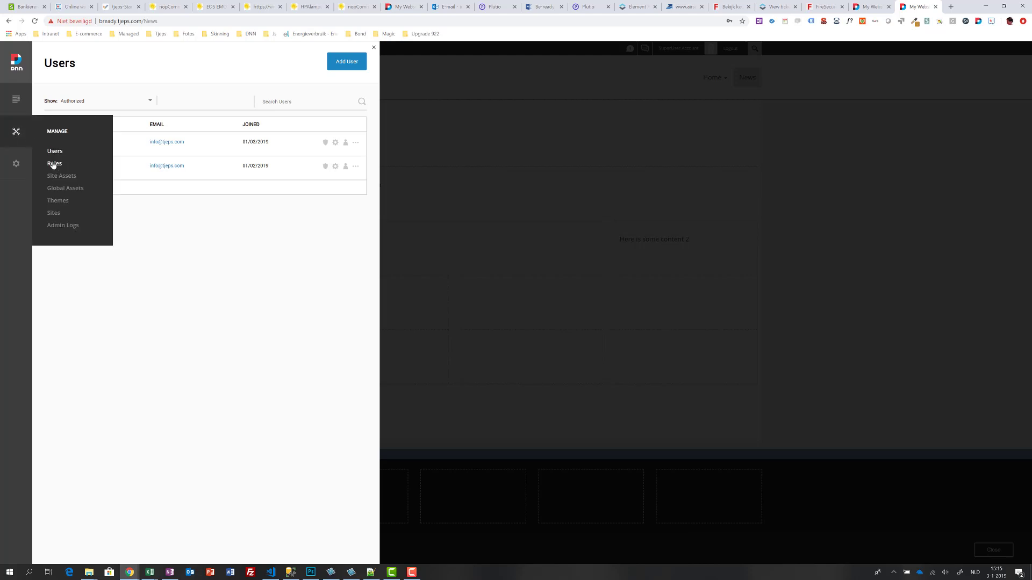
left_click(54, 164)
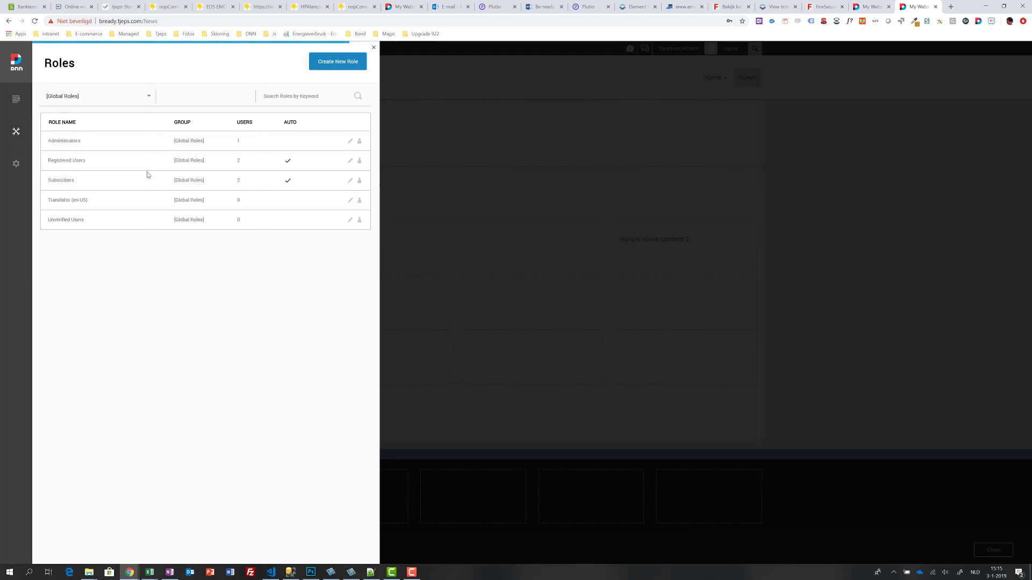
left_click(328, 65)
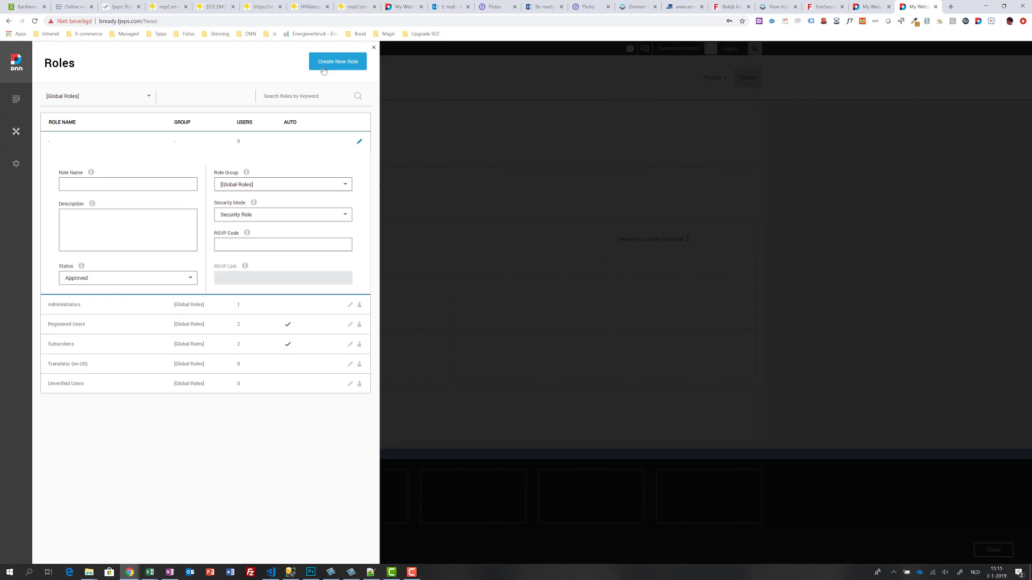
left_click(110, 187)
type("Demorole")
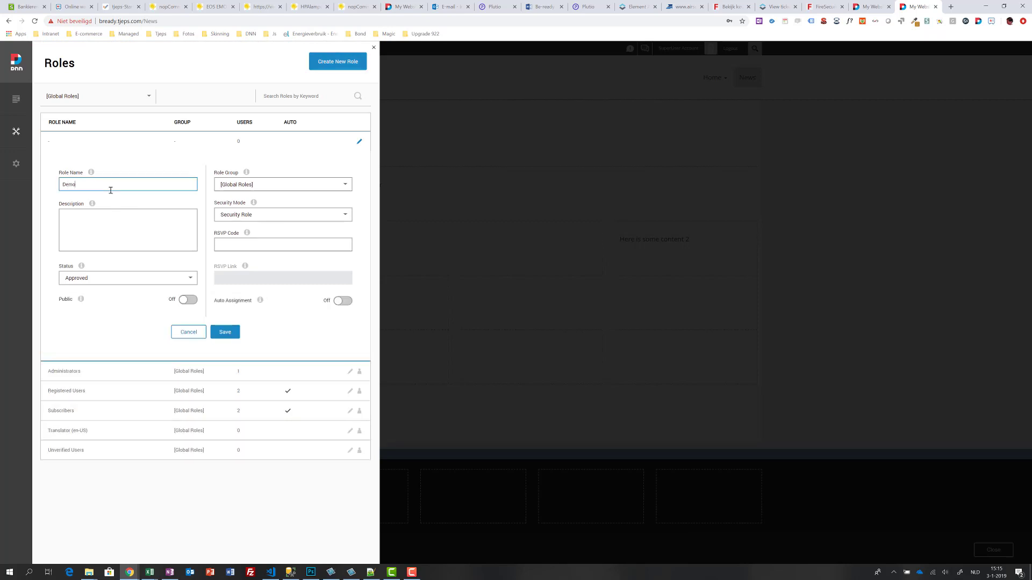
left_click(224, 333)
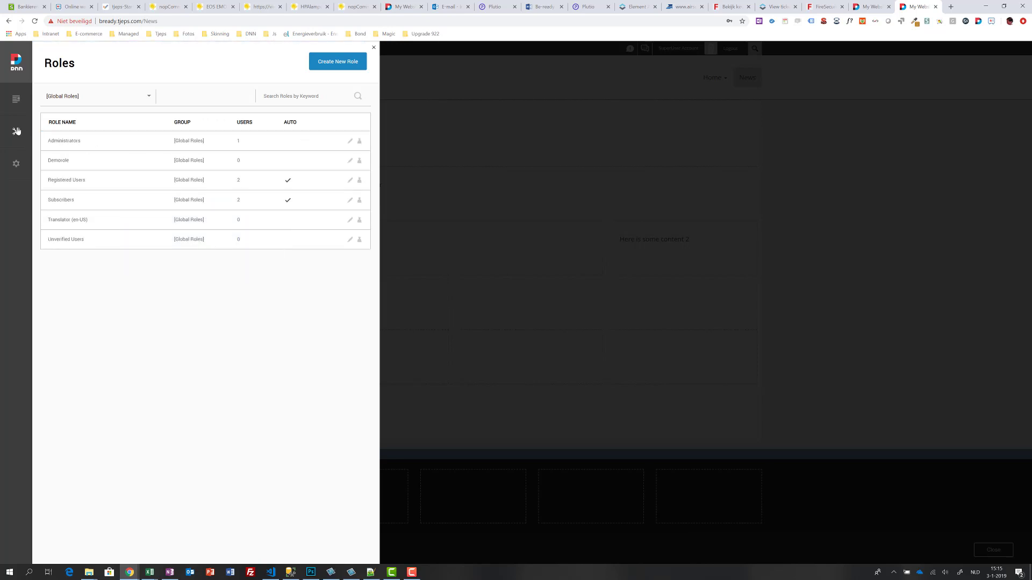
Step: Add Demorole to the demo user's assigned roles from the Users list
mouse_move(16, 131)
left_click(55, 153)
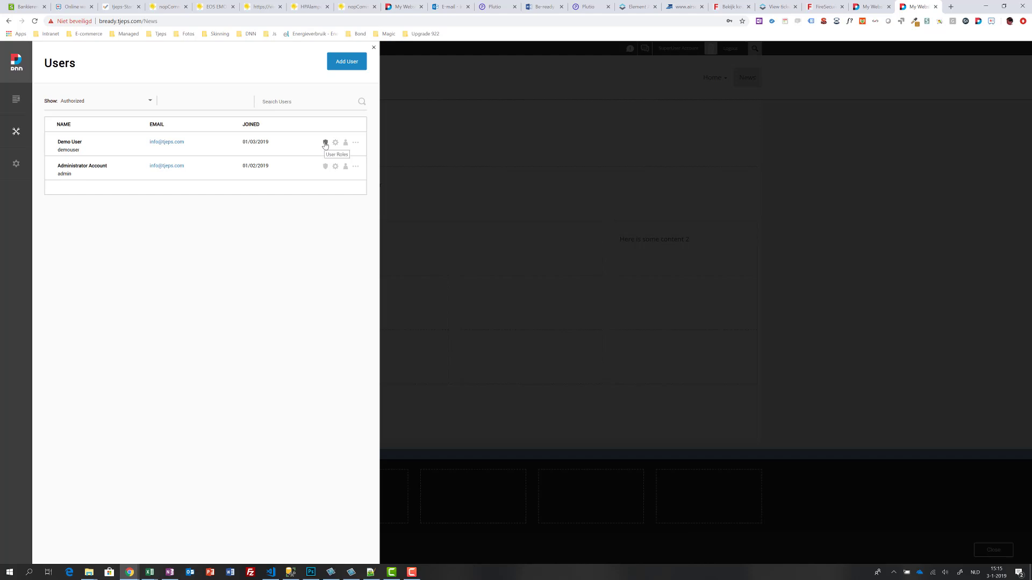
left_click(325, 143)
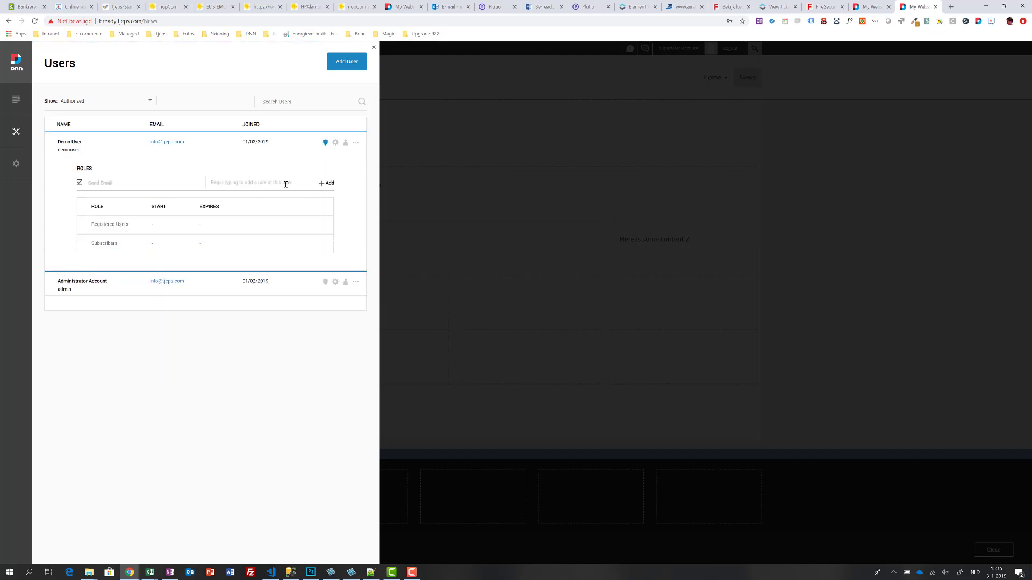
type("de")
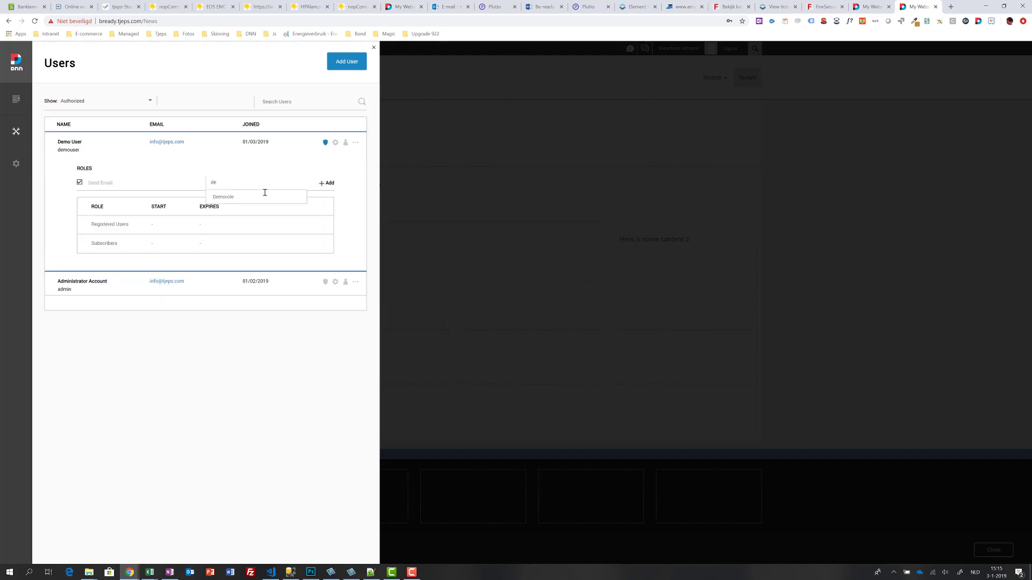
left_click(306, 199)
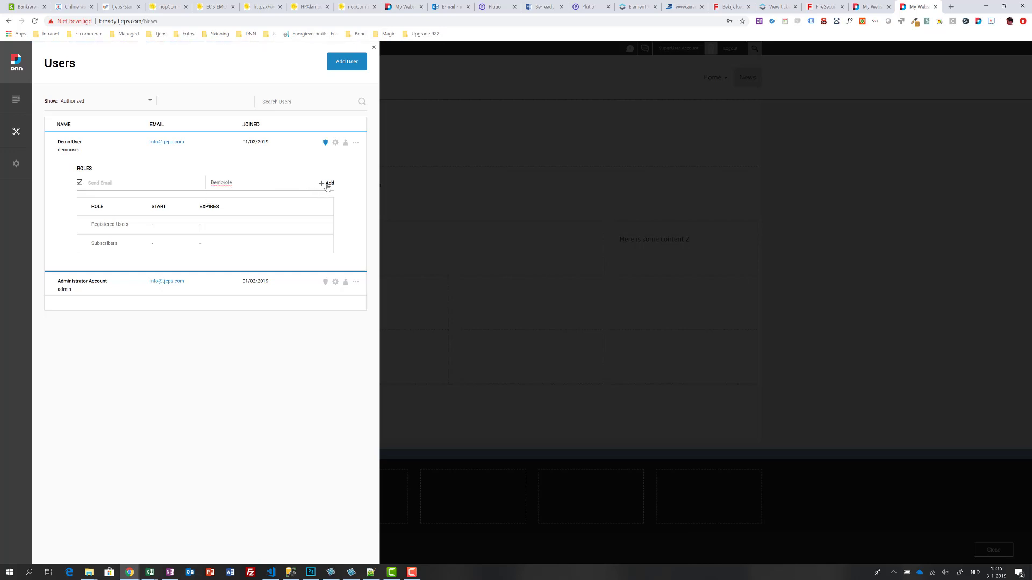
left_click(328, 185)
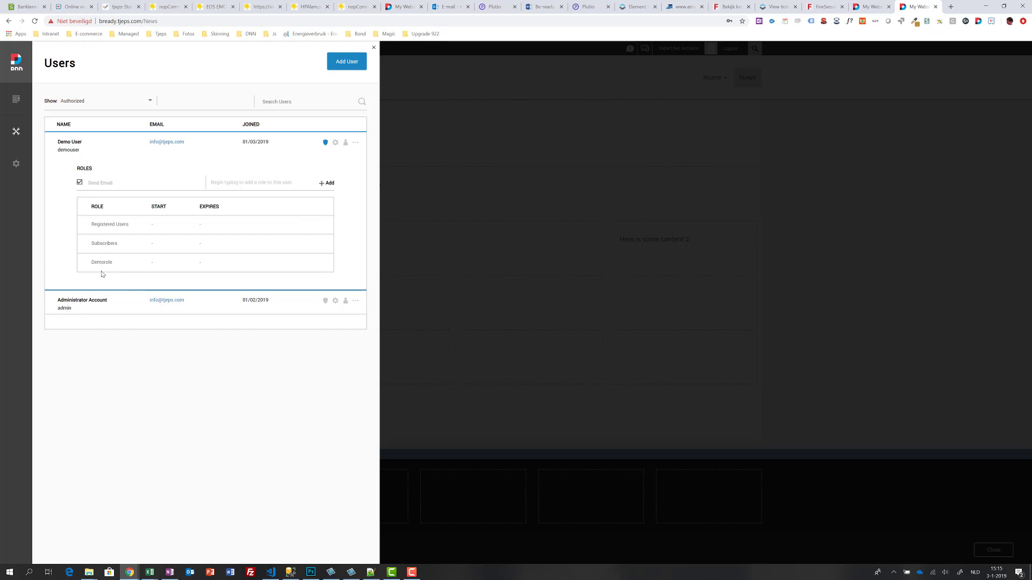
Step: Give Demorole View access to the banner module, with inherited page view permissions turned off
left_click(430, 118)
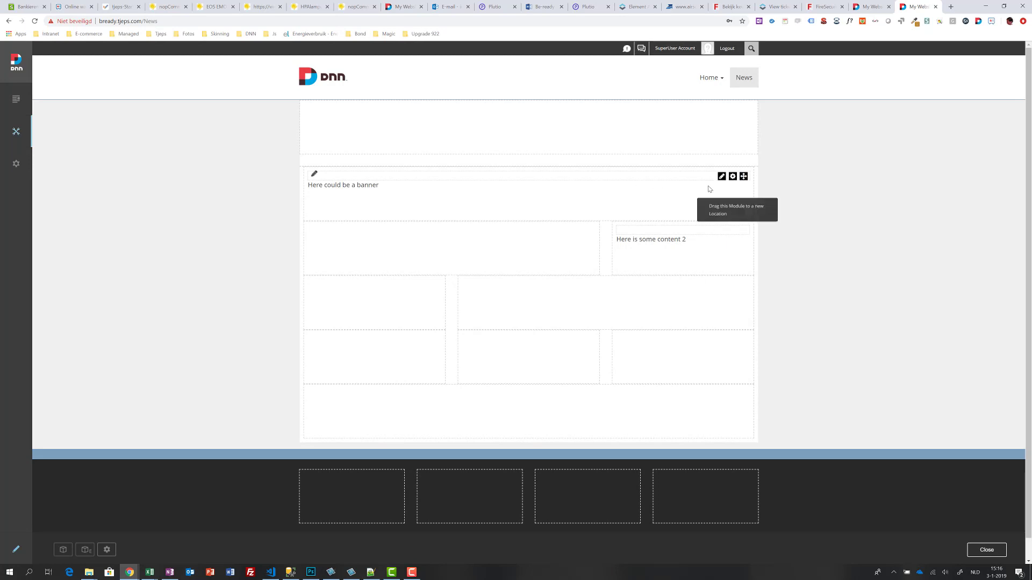
mouse_move(733, 176)
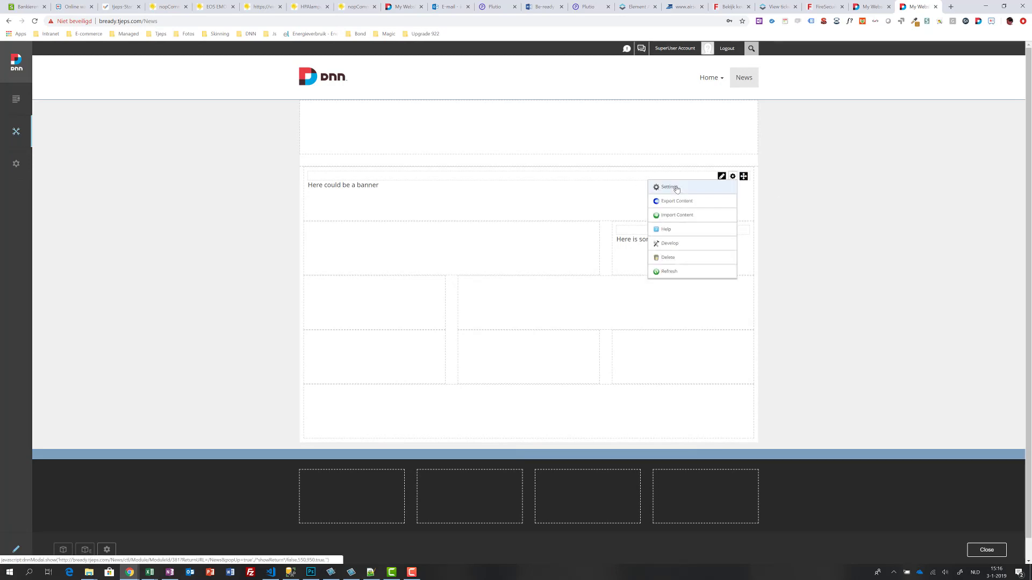
left_click(676, 189)
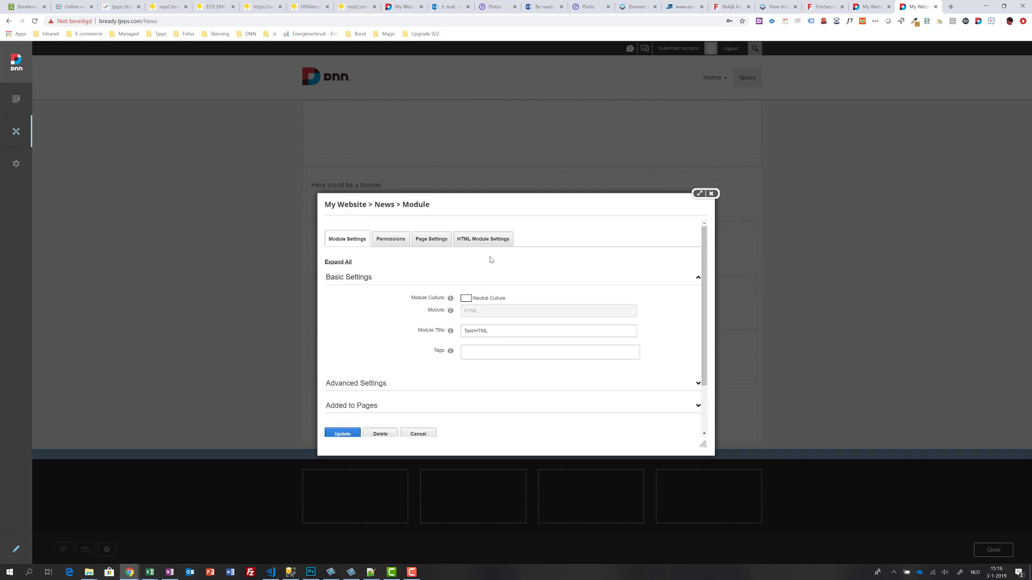
left_click(388, 240)
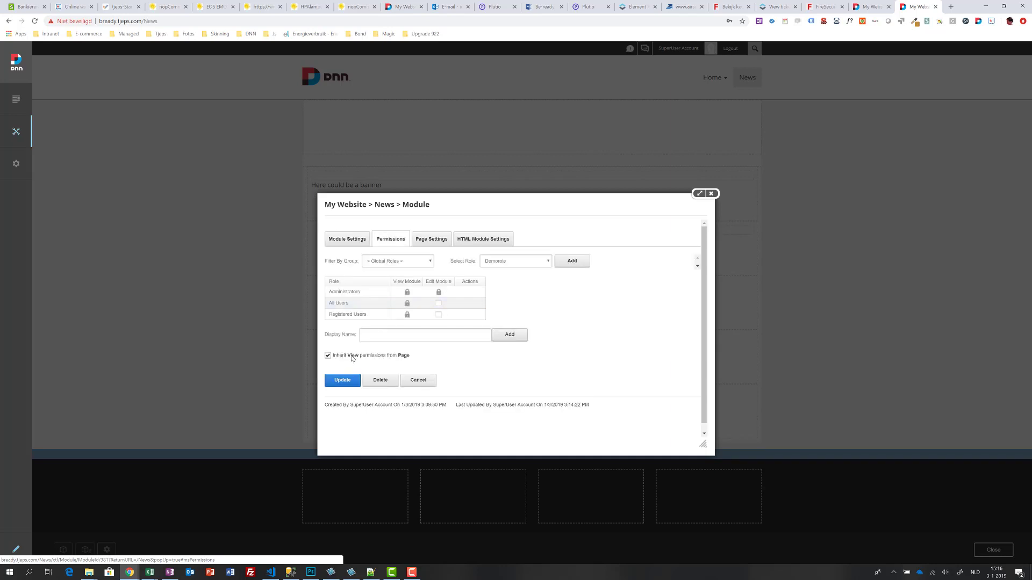
left_click(352, 357)
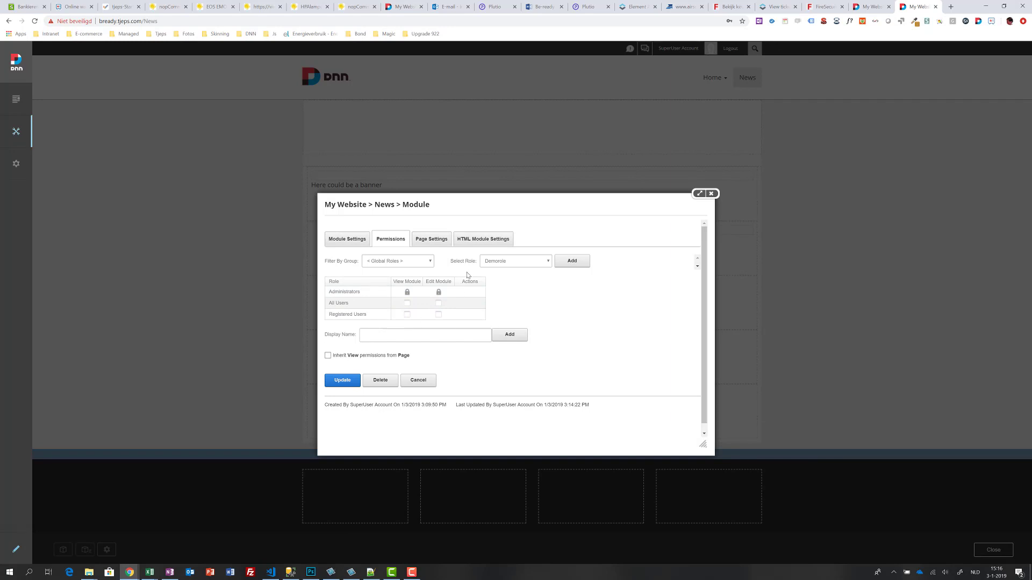
left_click(566, 260)
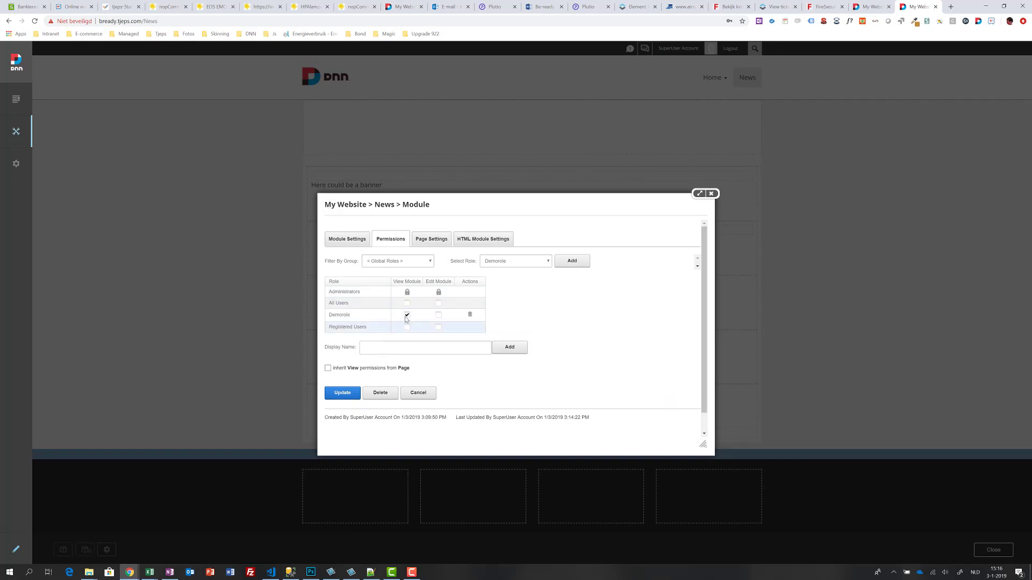
left_click(338, 396)
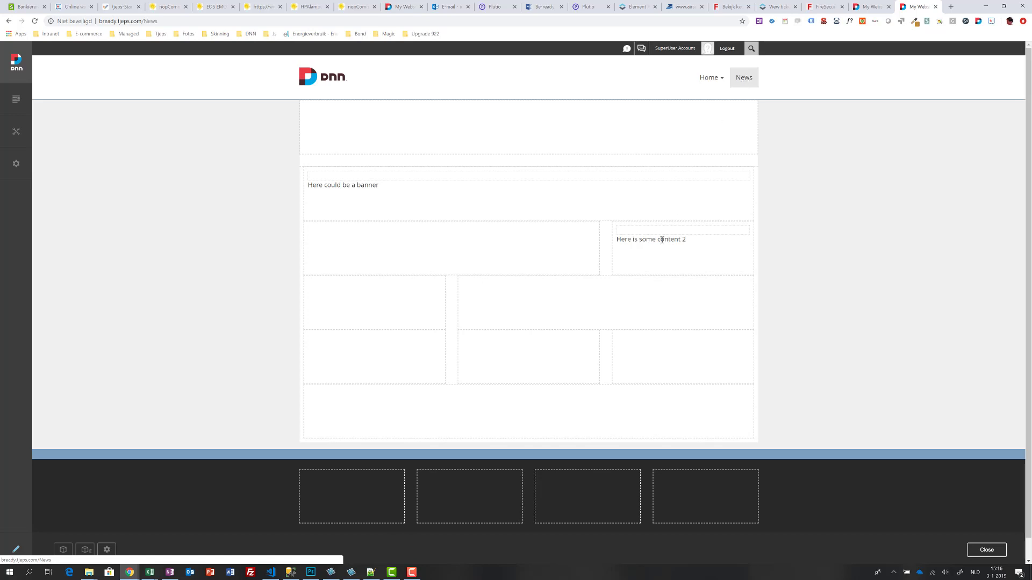
Step: Bring up the persona bar's Manage flyout listing Users, Roles and Site Assets
mouse_move(663, 241)
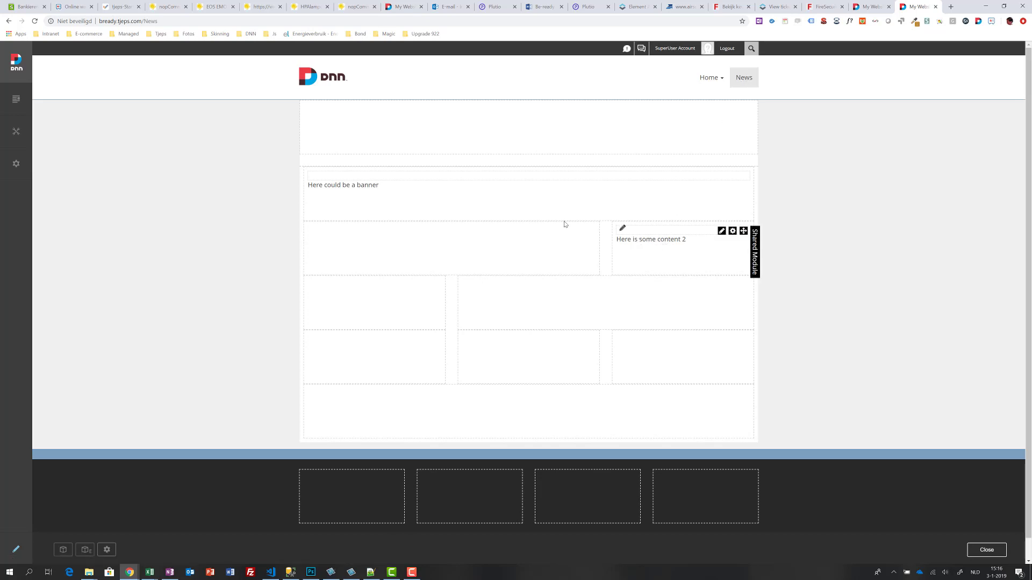
mouse_move(385, 185)
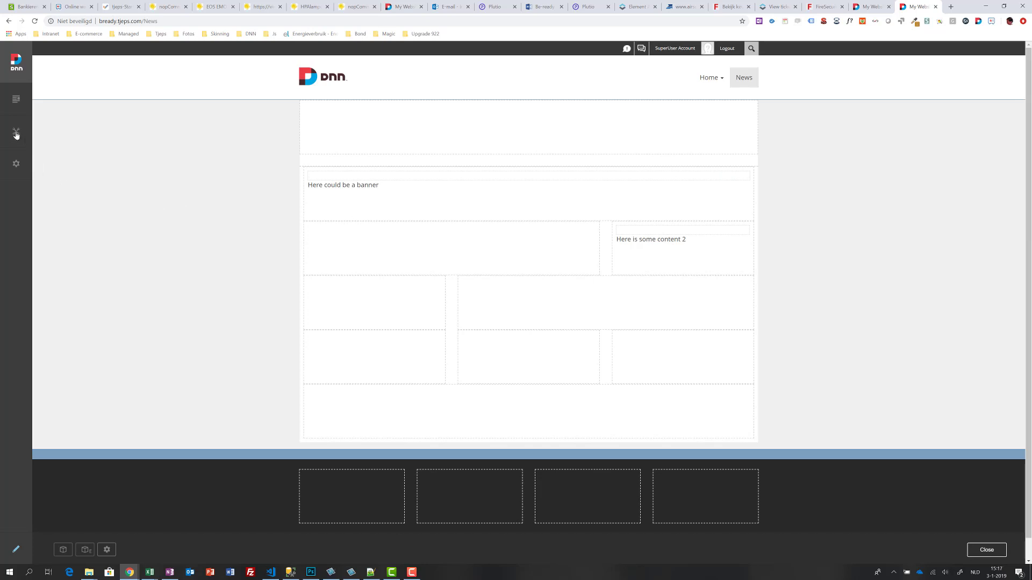
mouse_move(16, 134)
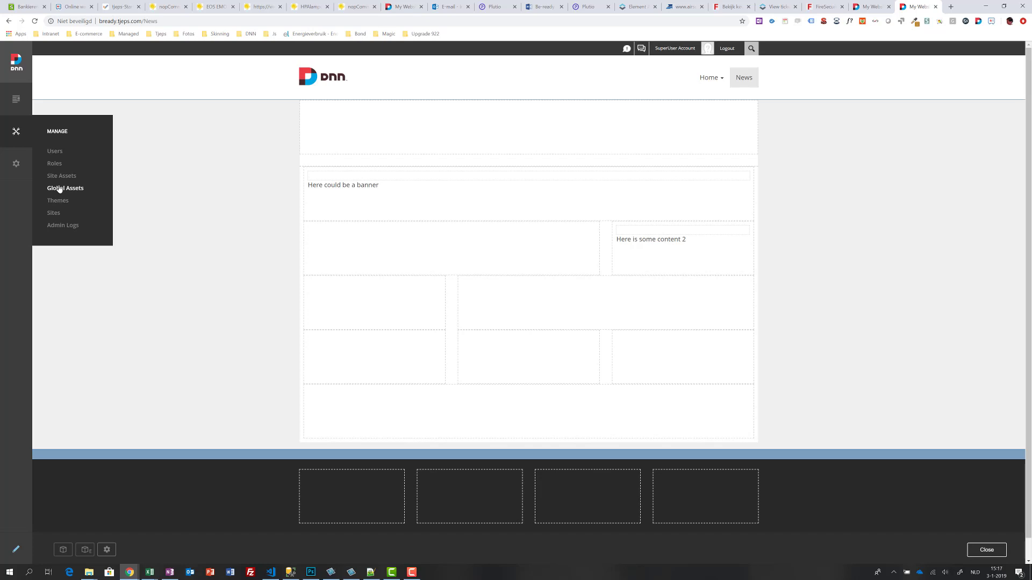
Step: Open Site Assets to view the Root folder, opening and dismissing the Upload Files dialog
left_click(64, 181)
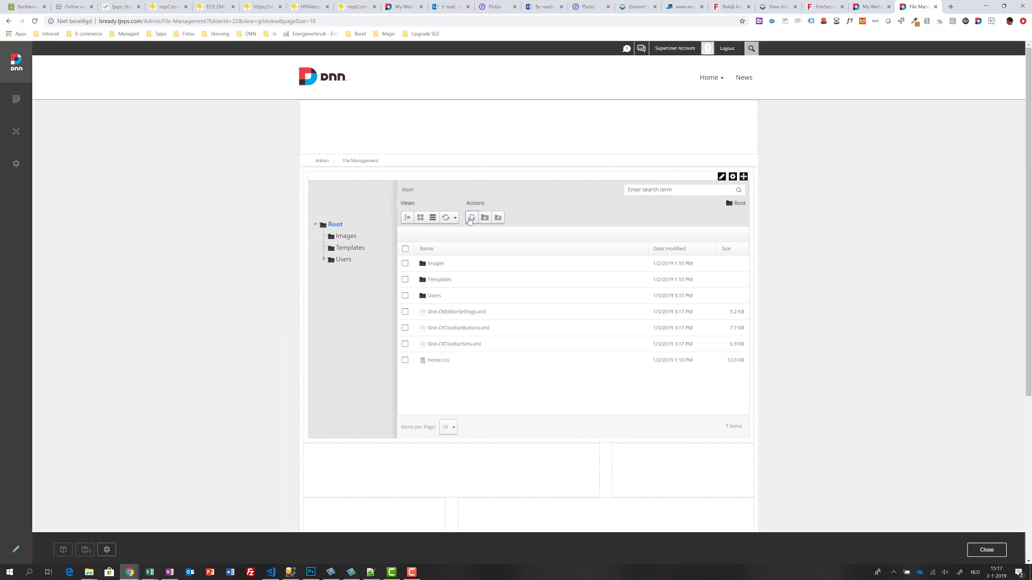
left_click(484, 217)
left_click(680, 176)
Step: Create a new folder named Demo under Root
left_click(472, 217)
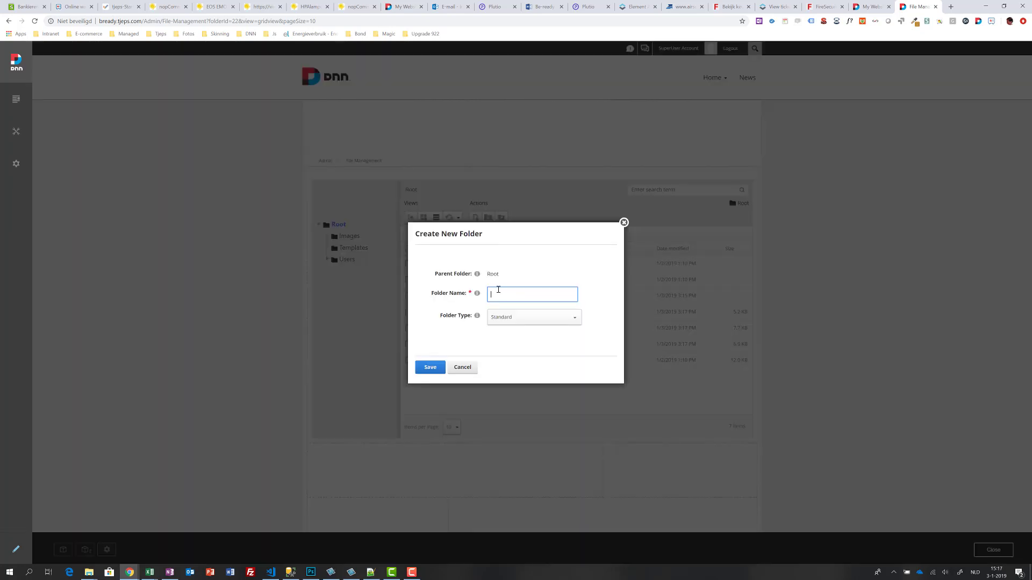
type("Demo")
left_click(430, 367)
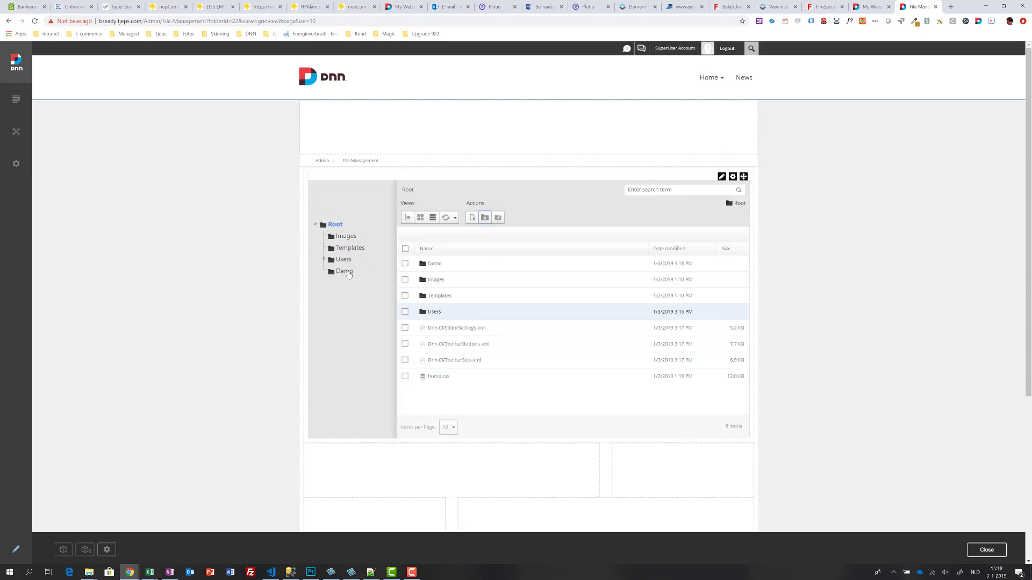
Step: Give Demorole permission on the Demo folder and remove All Users' access
right_click(347, 273)
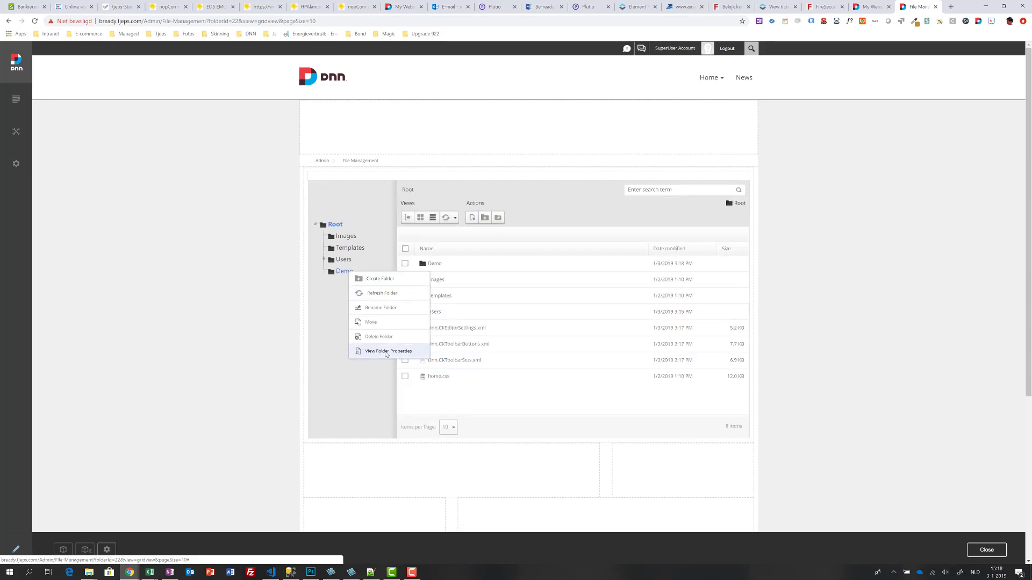
left_click(384, 353)
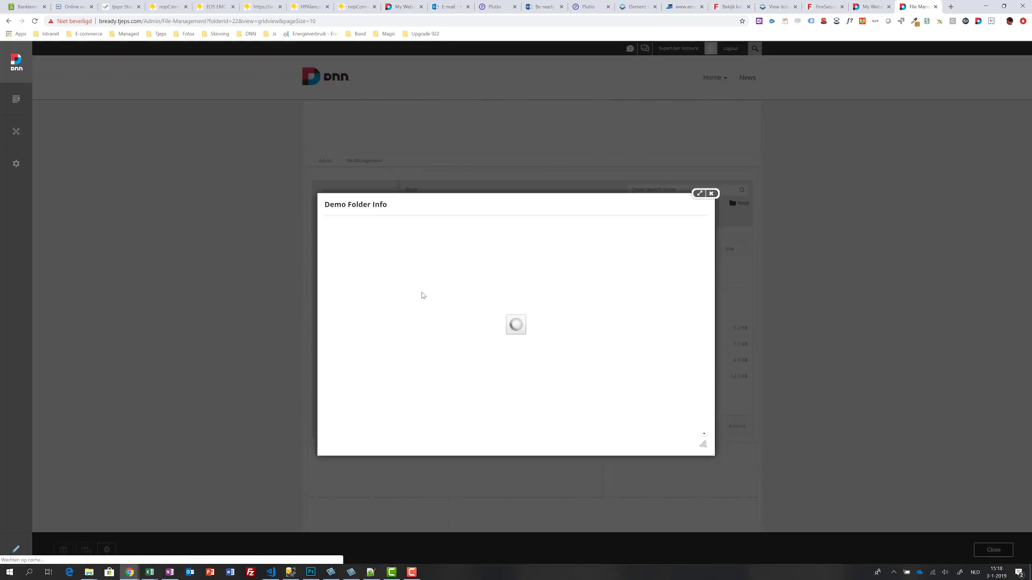
left_click(387, 231)
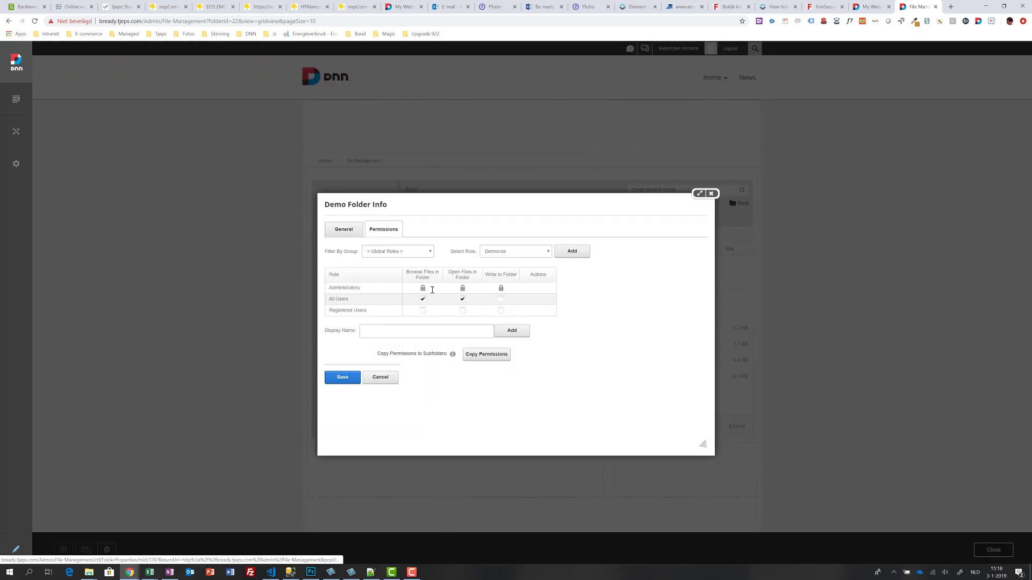
left_click(570, 254)
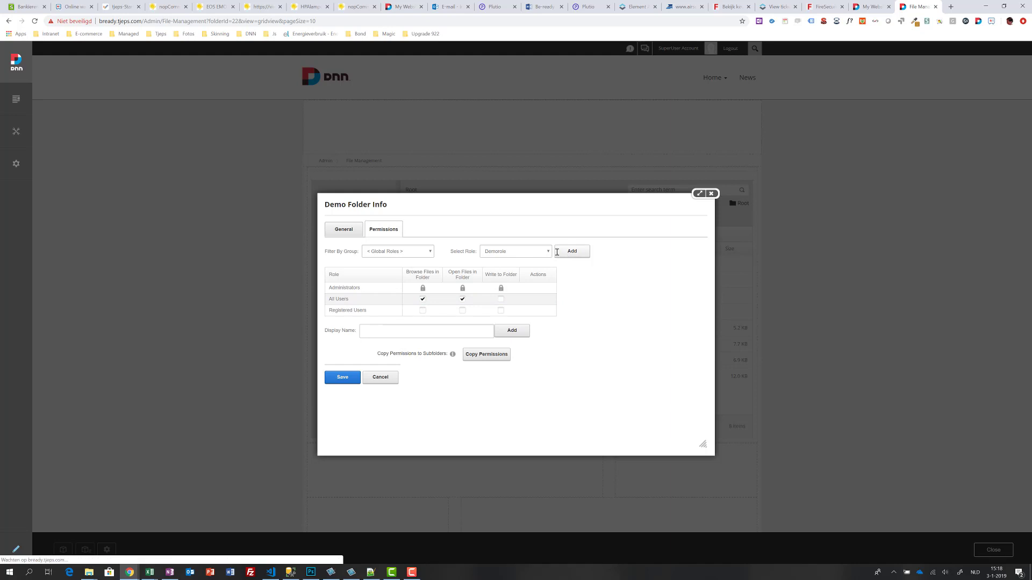
left_click(423, 299)
left_click(462, 300)
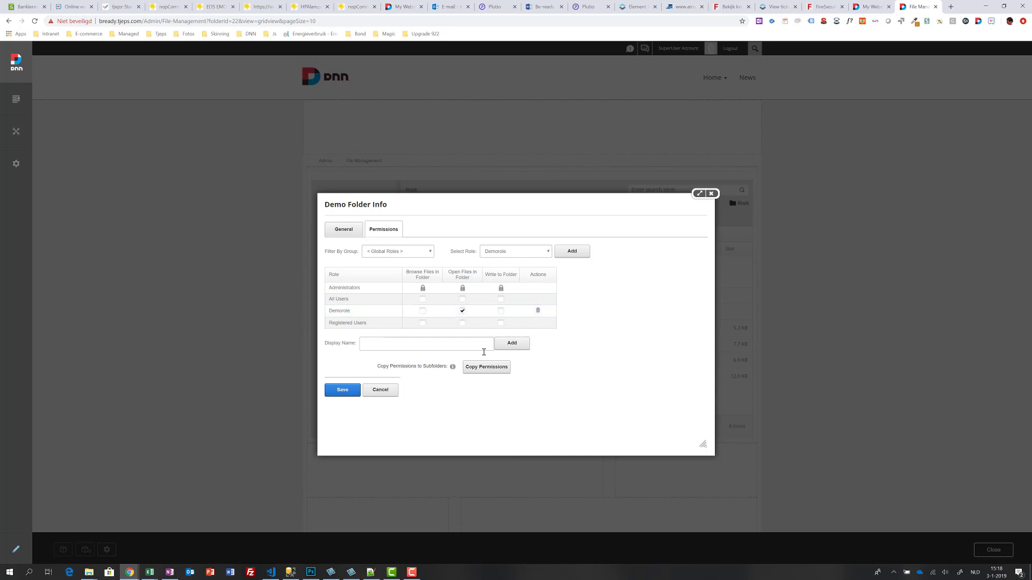
left_click(349, 392)
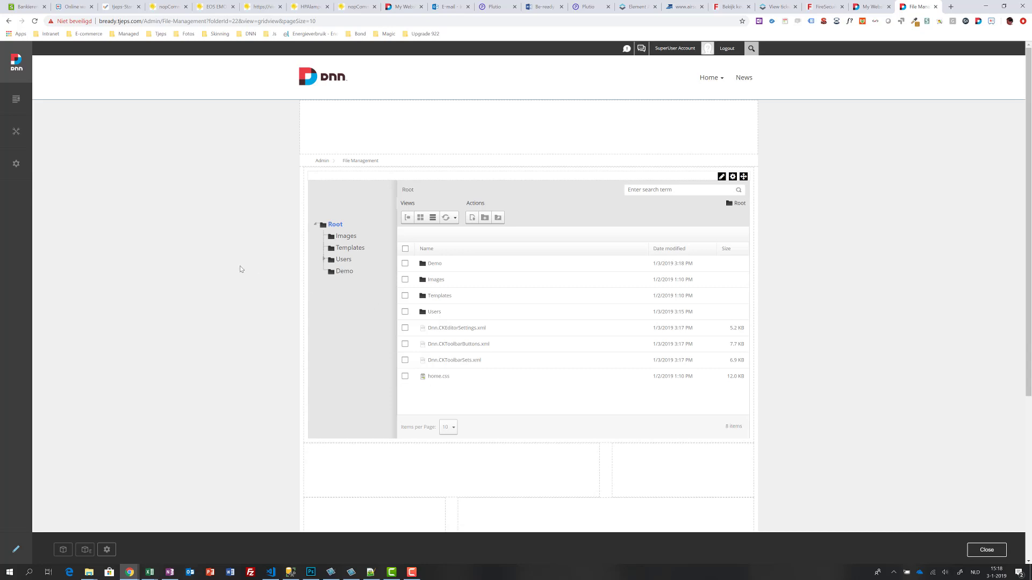
Step: Open Admin Logs from the Persona Bar's Manage menu to review recent site events
mouse_move(13, 157)
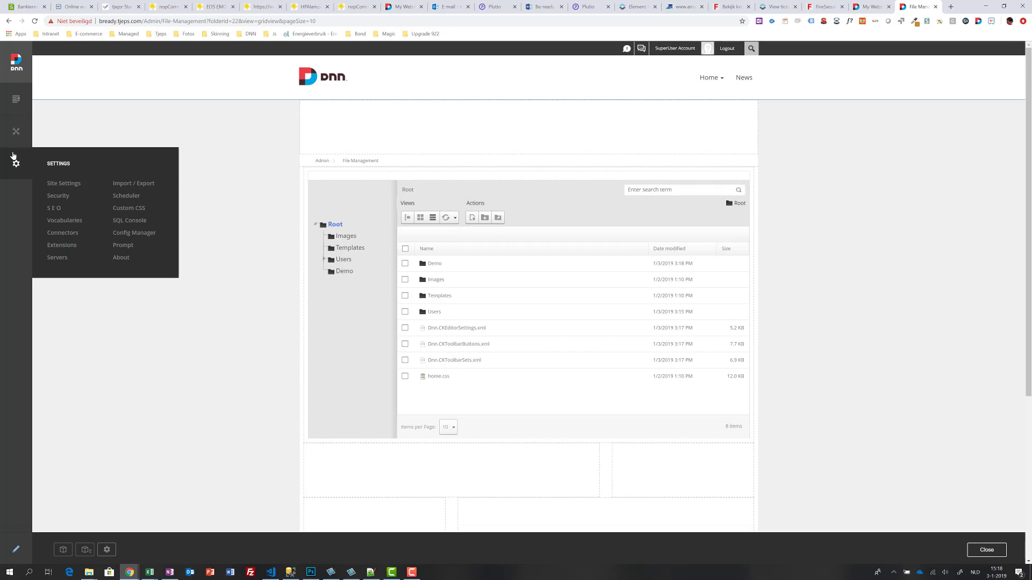
mouse_move(14, 135)
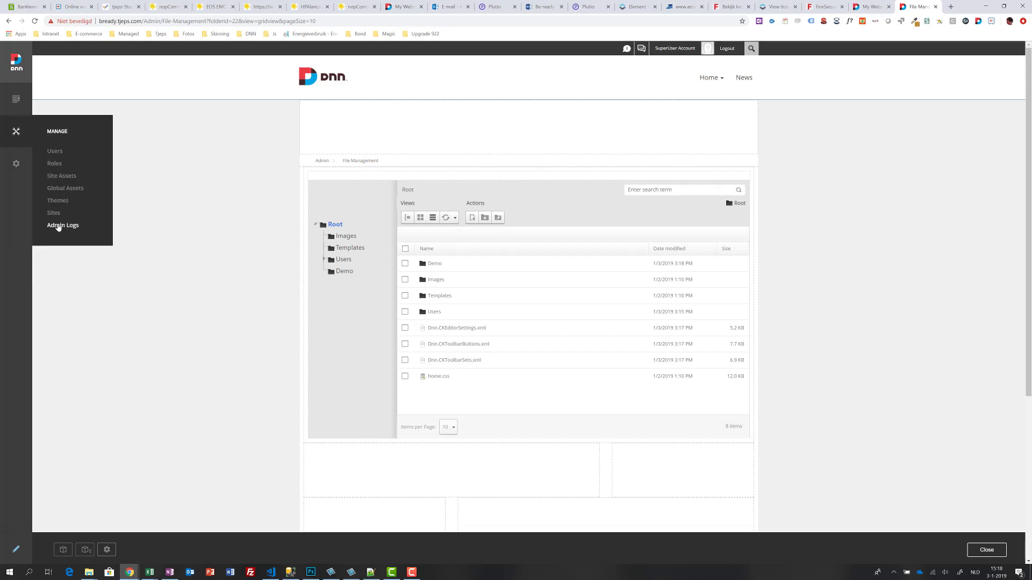
left_click(63, 225)
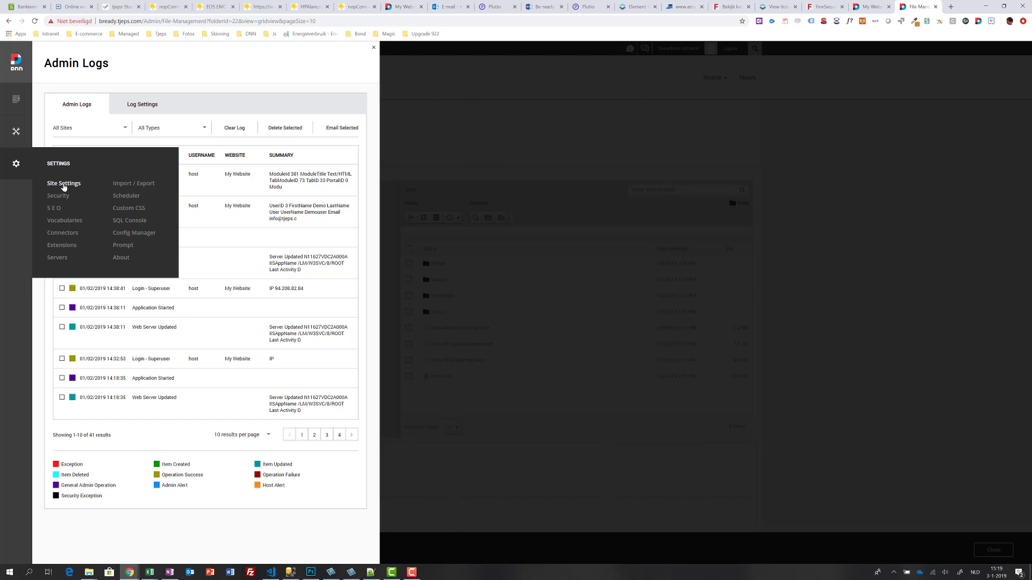
Step: Change the Site Title from My Website to 'Demo website', then view Site Behavior default pages
left_click(63, 183)
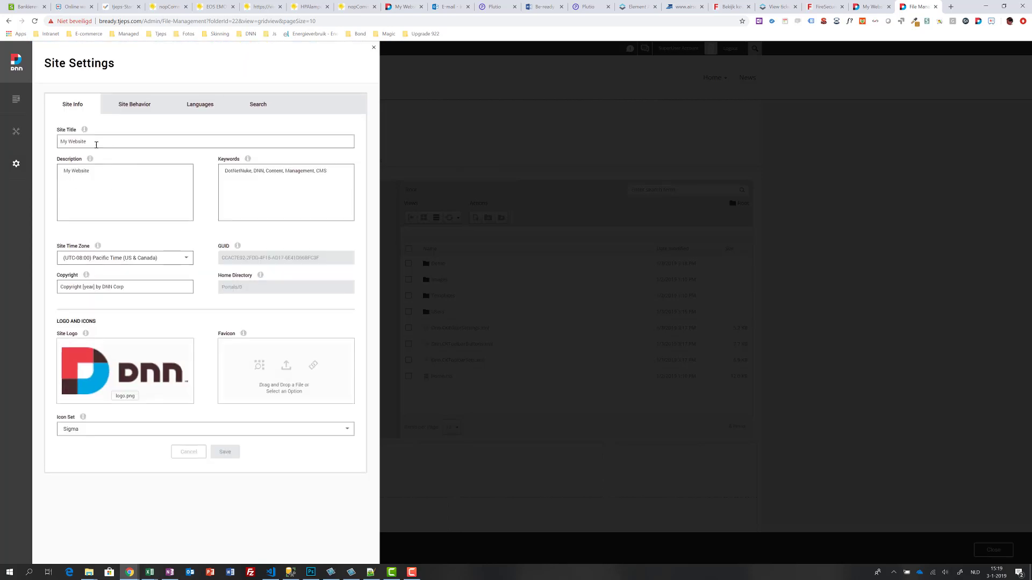
triple_click(96, 145)
left_click(90, 173)
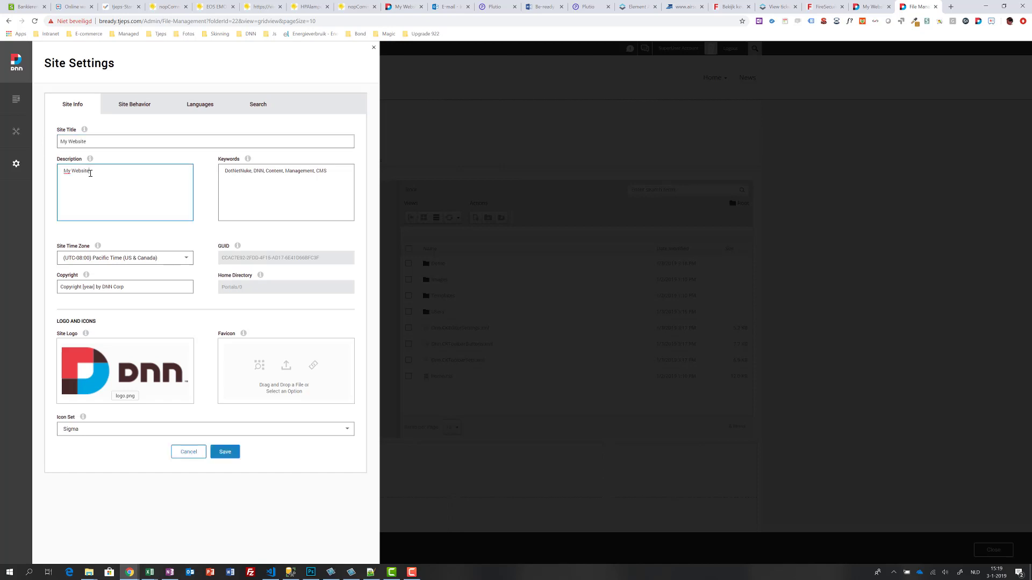
key("shift+Tab")
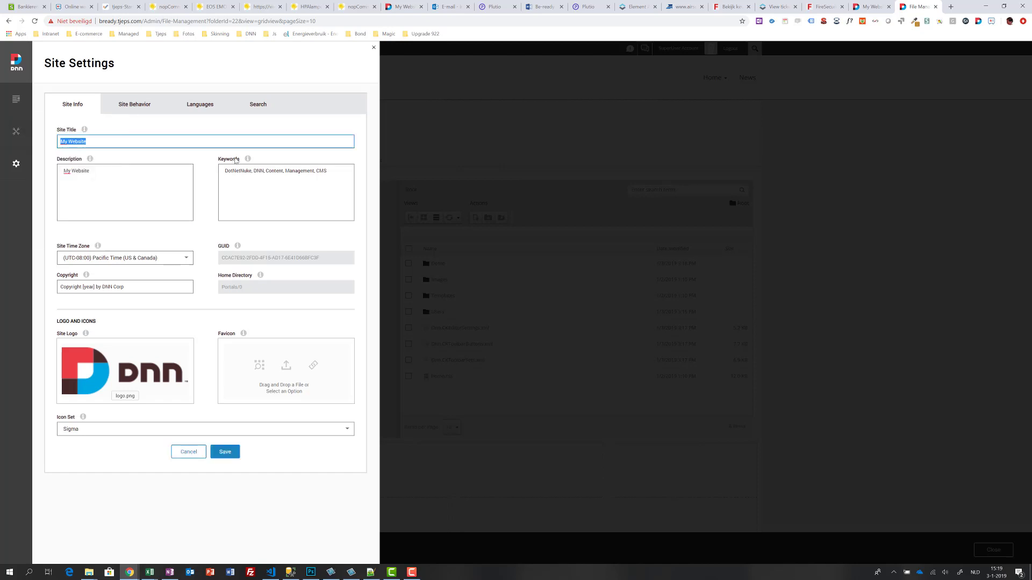
type("Demo website")
key("Tab")
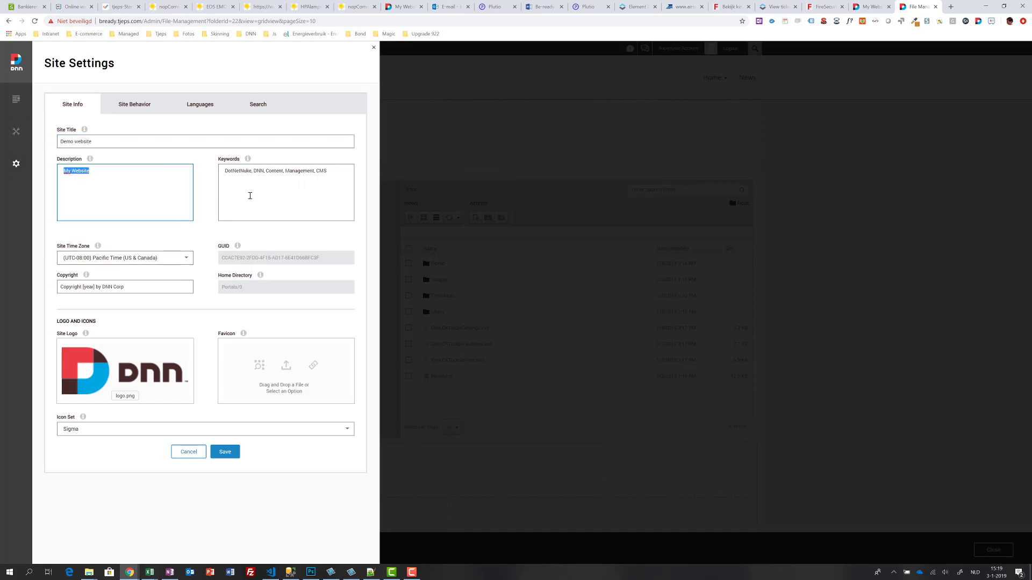
left_click(250, 196)
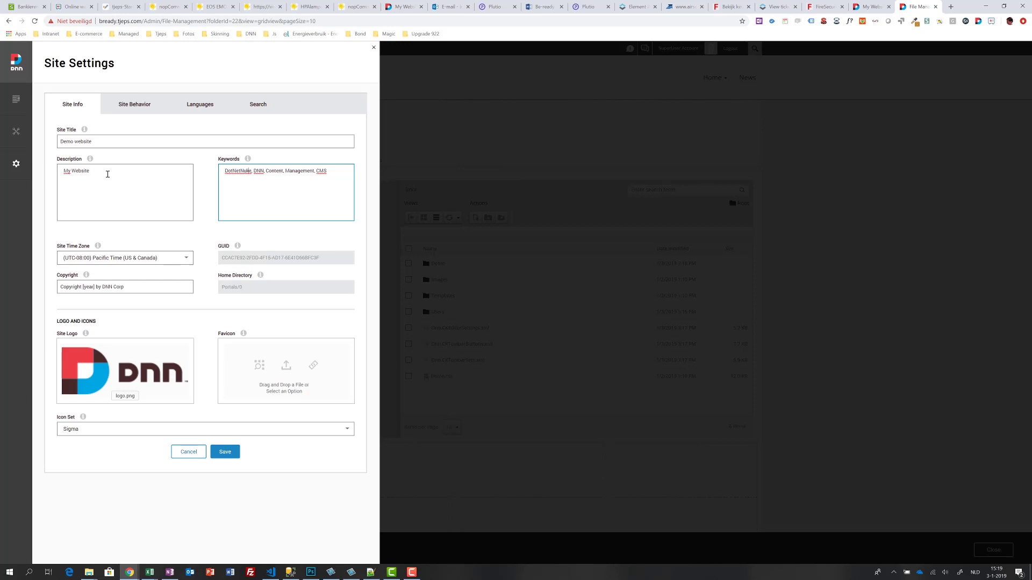
left_click(129, 107)
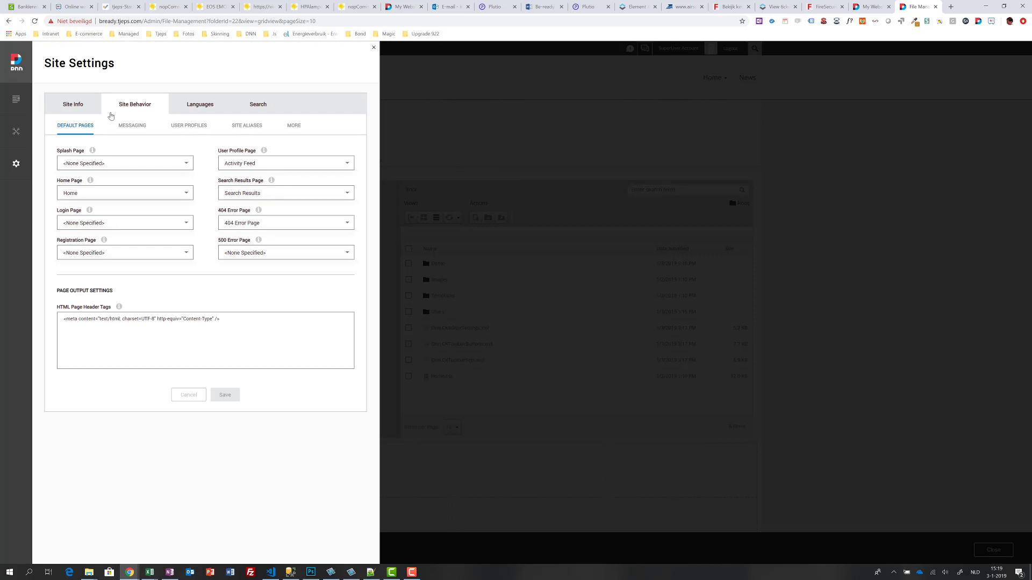
Step: Check the Site Aliases and More behavior options, then go to the Languages settings
left_click(239, 127)
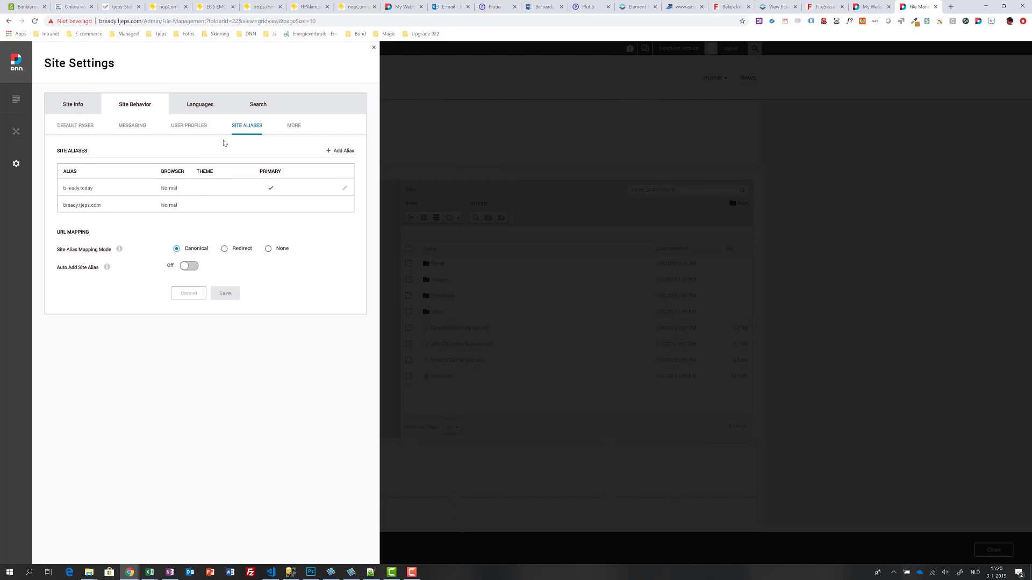
left_click(291, 127)
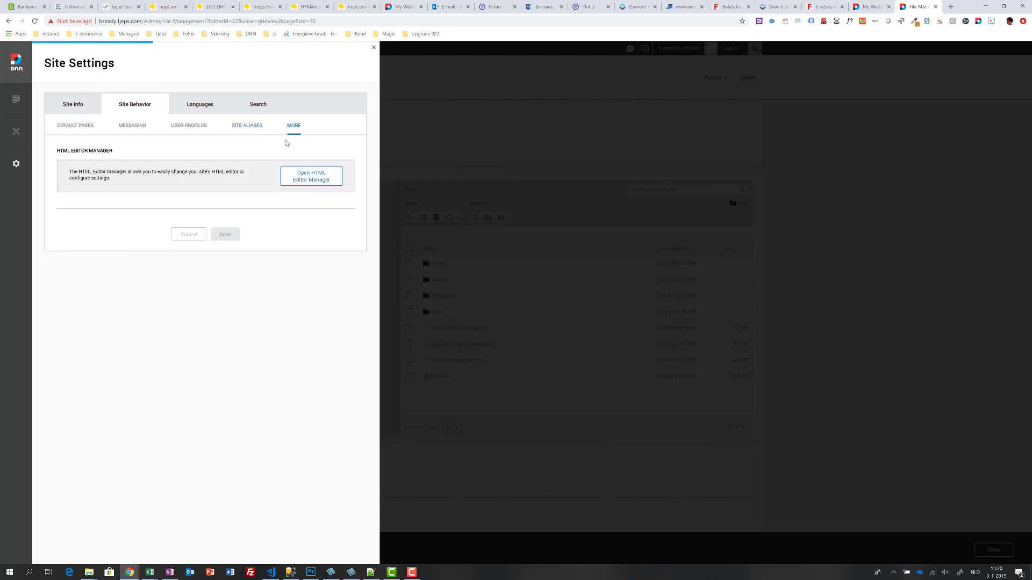
left_click(200, 106)
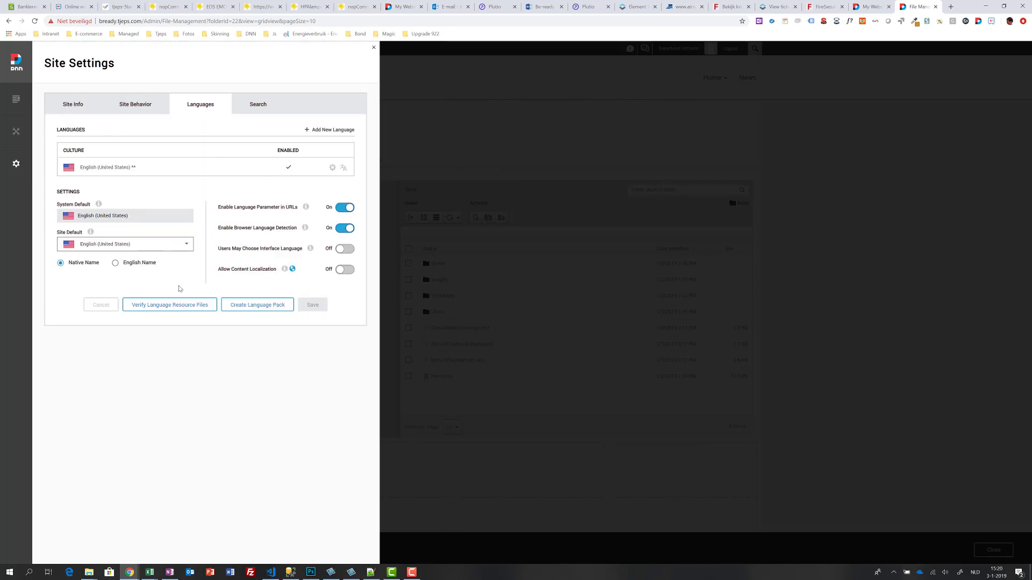
Step: Add Nederlands (Nederland) as a new site language
left_click(337, 131)
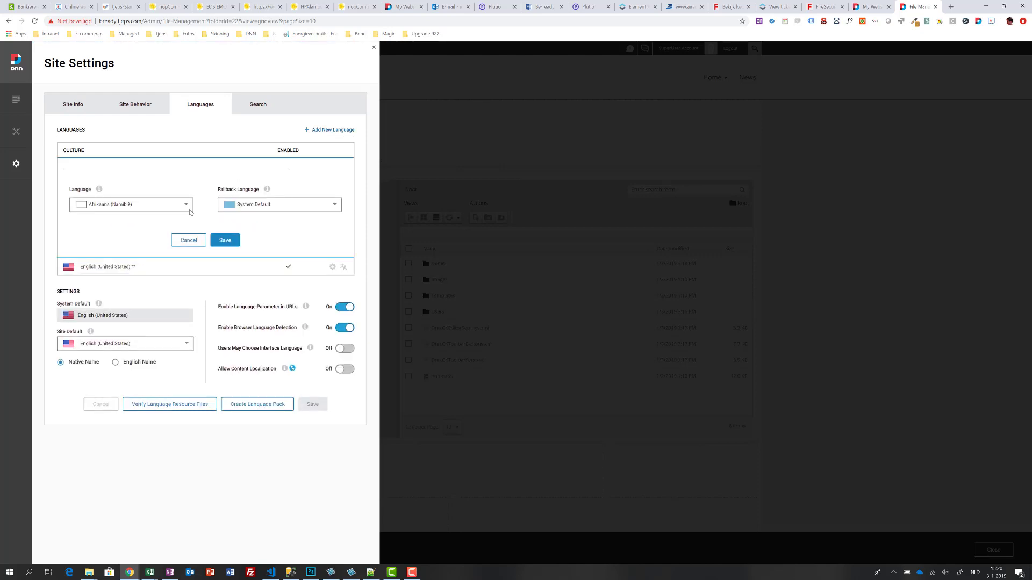
left_click(158, 205)
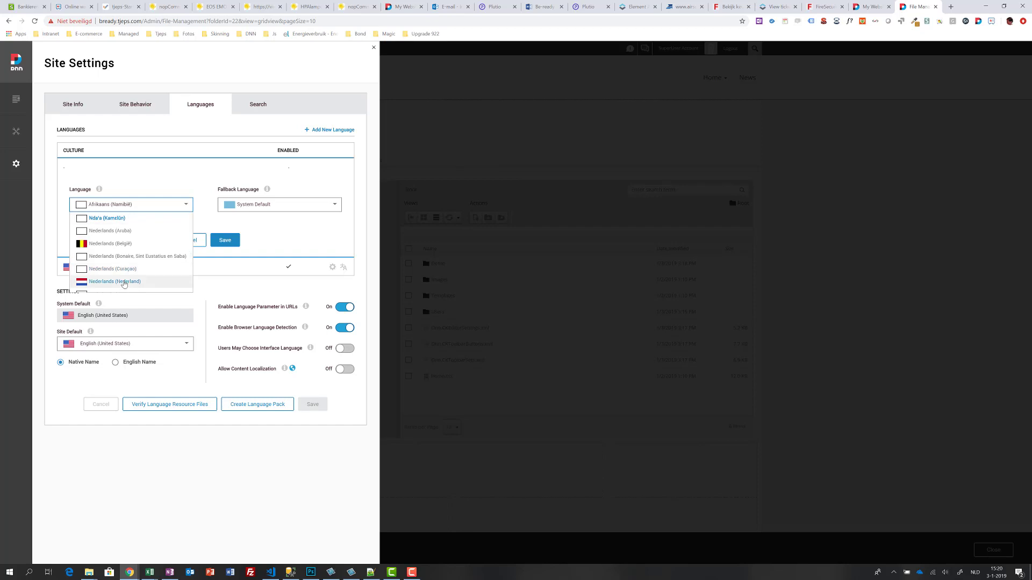
left_click(124, 283)
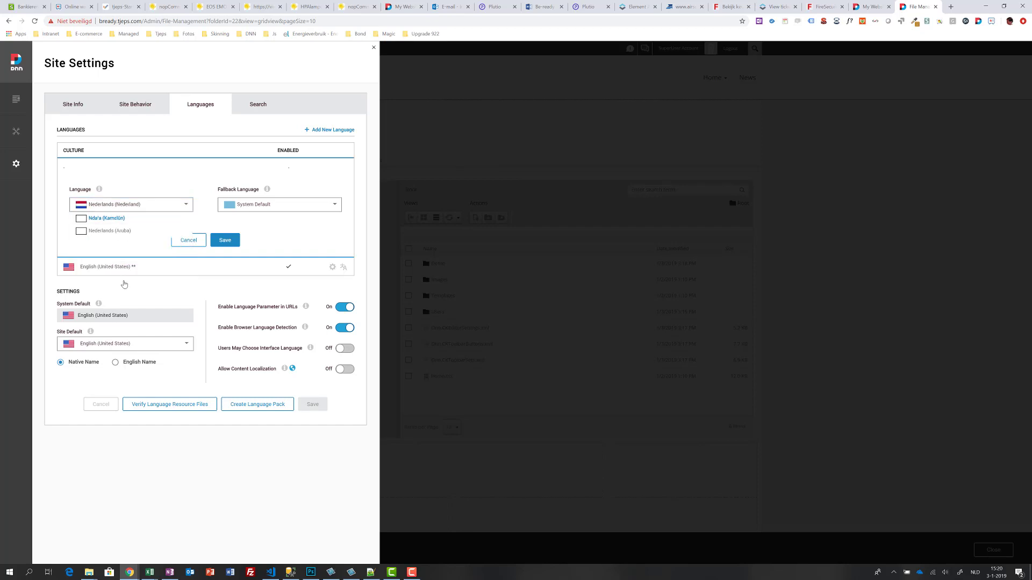
left_click(223, 241)
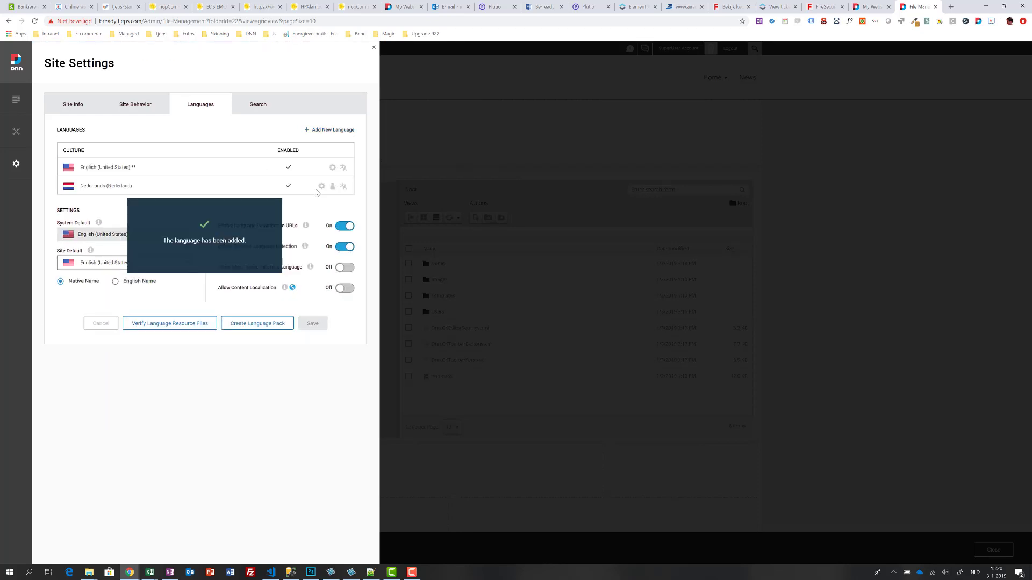
Step: Try Dutch as site default, then cancel to keep English (United States)
left_click(112, 265)
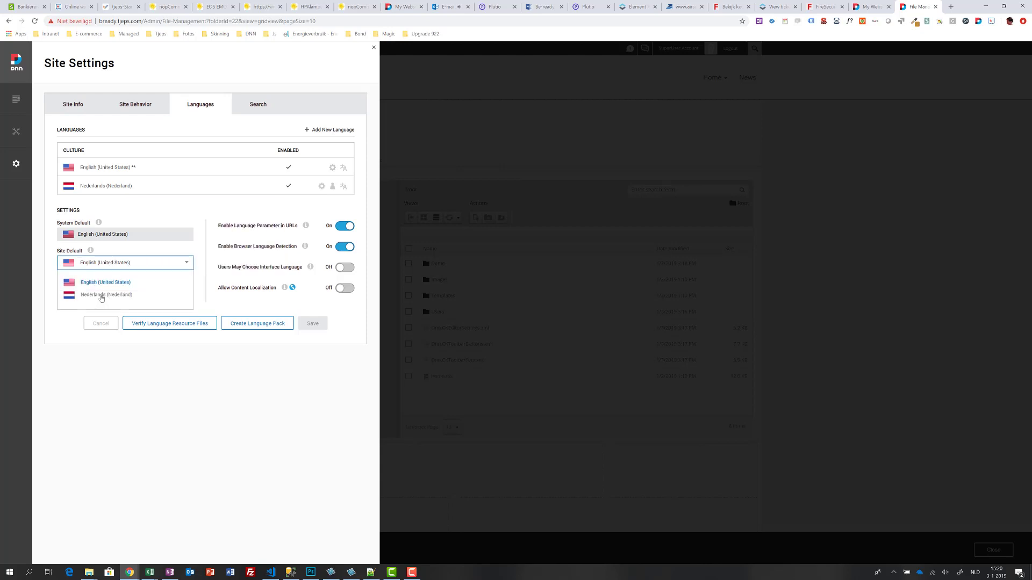
left_click(102, 296)
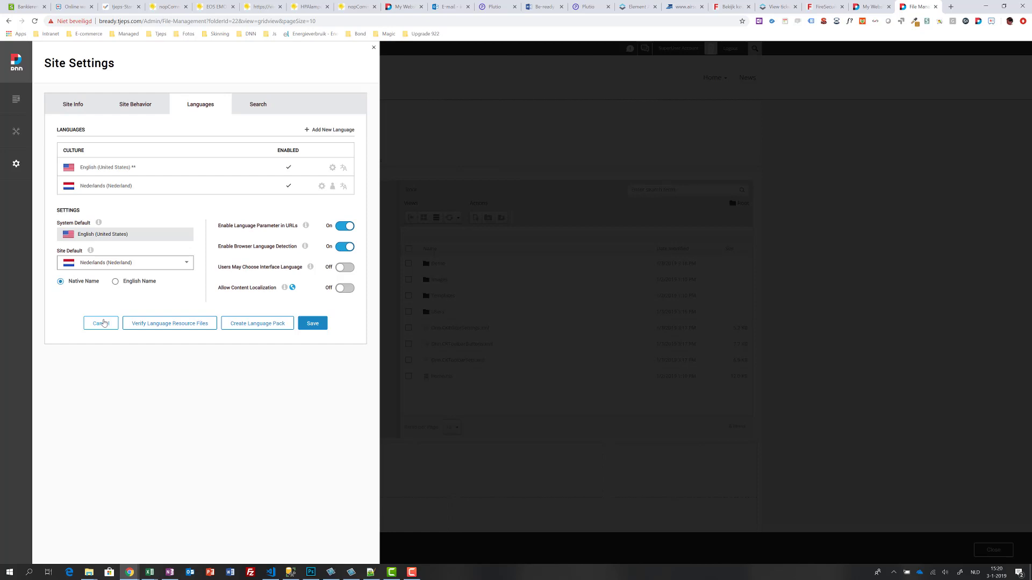
left_click(102, 323)
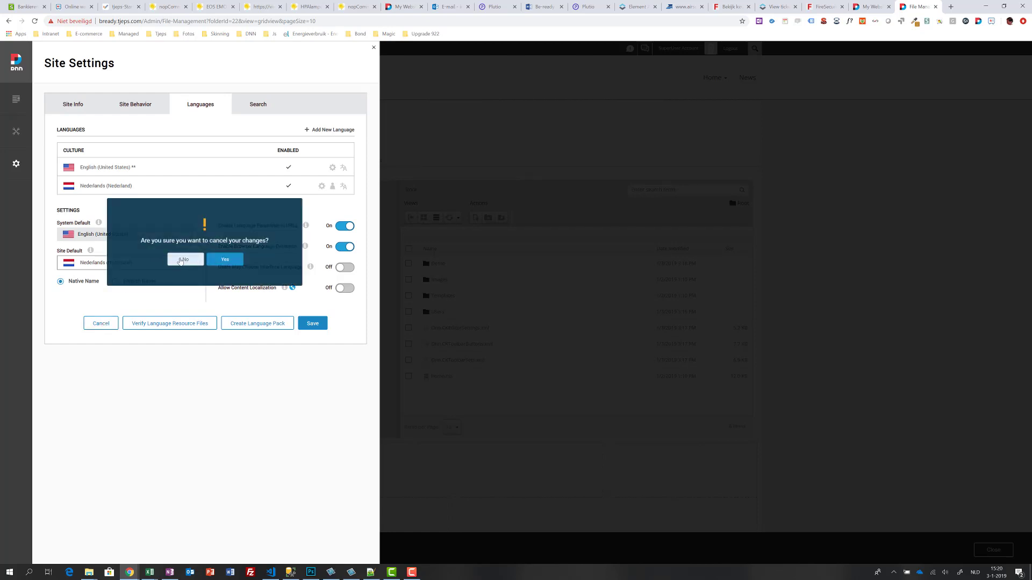
left_click(236, 261)
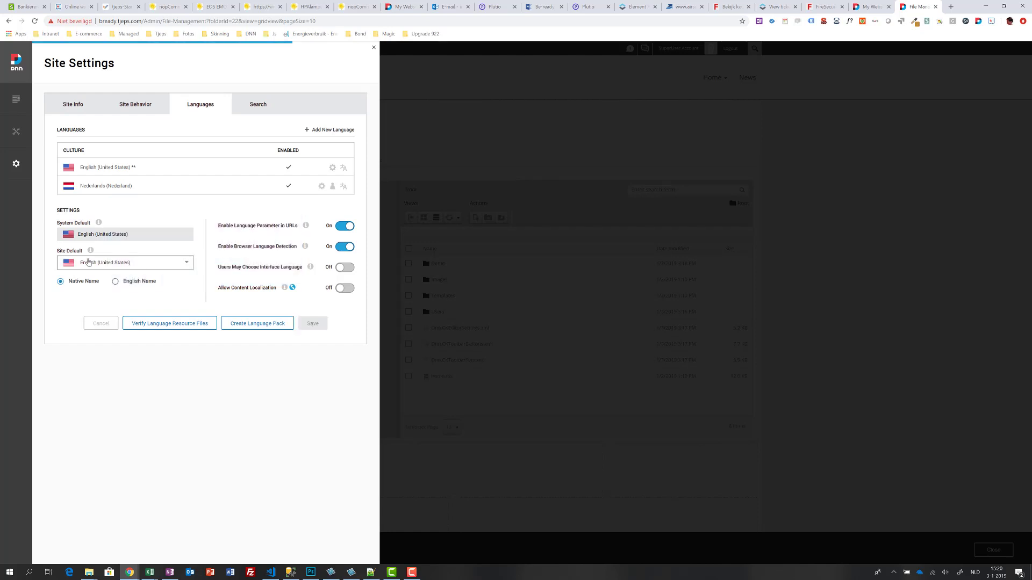
mouse_move(17, 163)
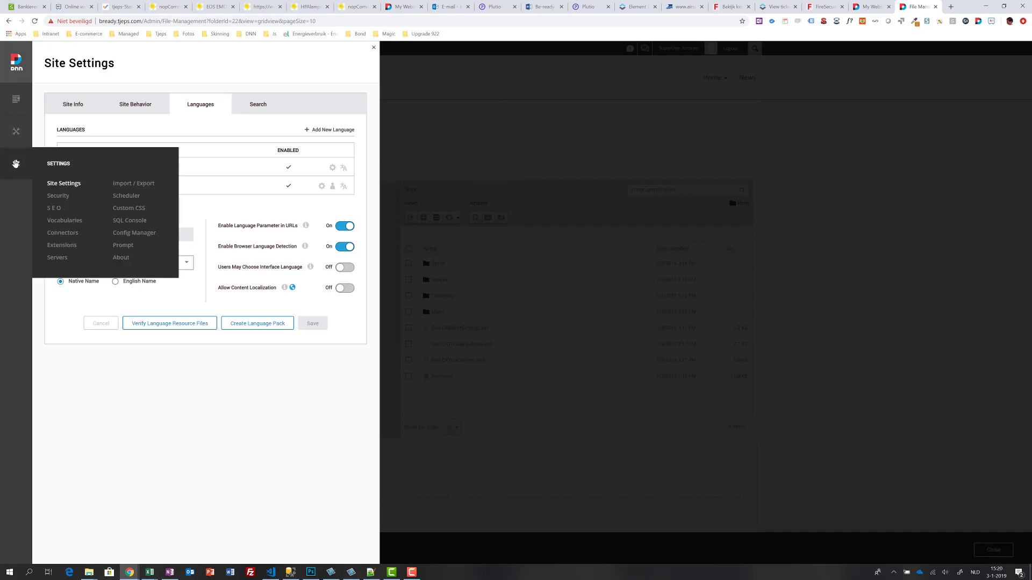
Step: In SEO settings, enable mixed-case redirects, lowercase URLs and accented character conversion, then save
left_click(56, 209)
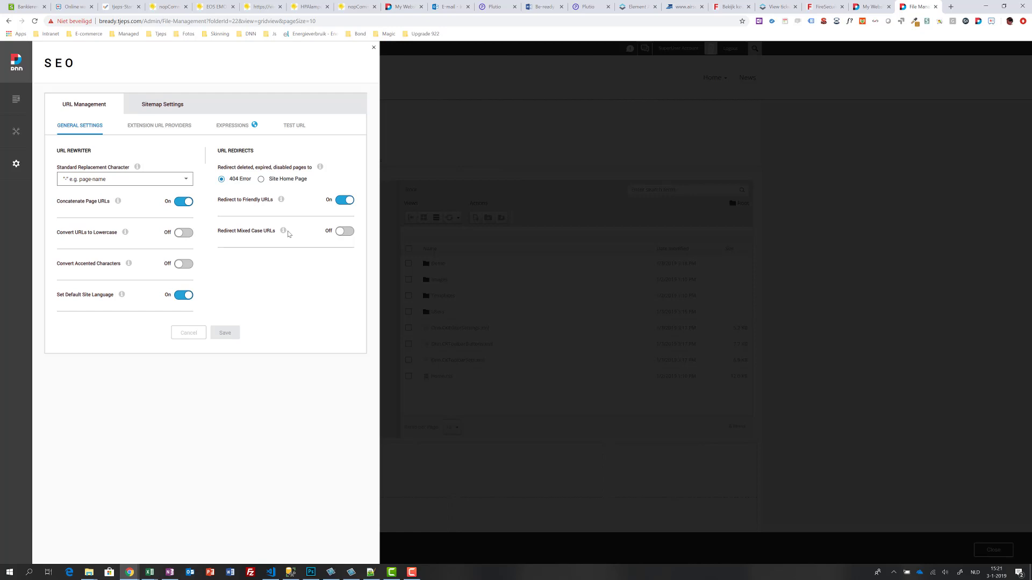
left_click(344, 231)
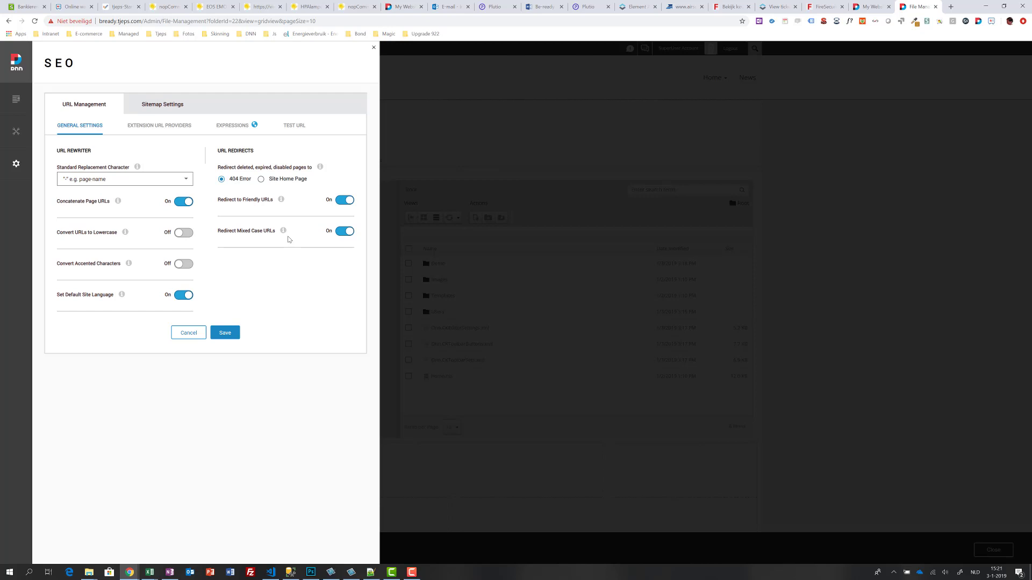
mouse_move(129, 234)
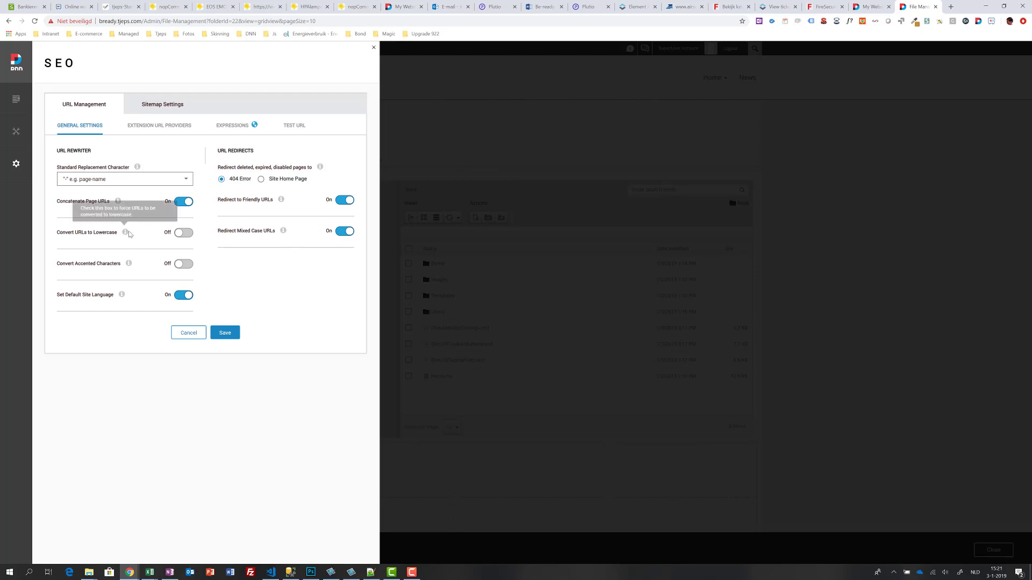
left_click(184, 233)
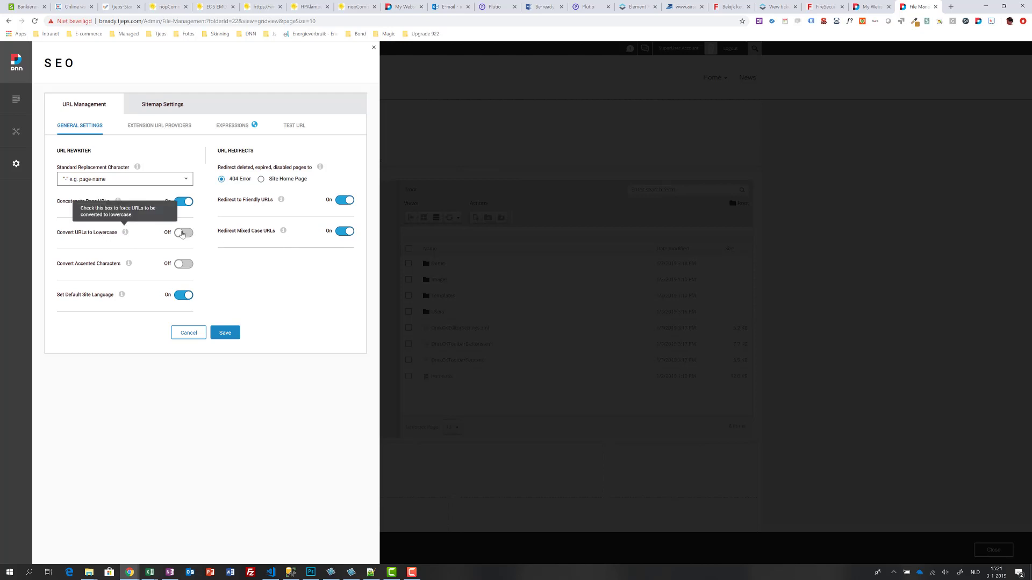
left_click(182, 264)
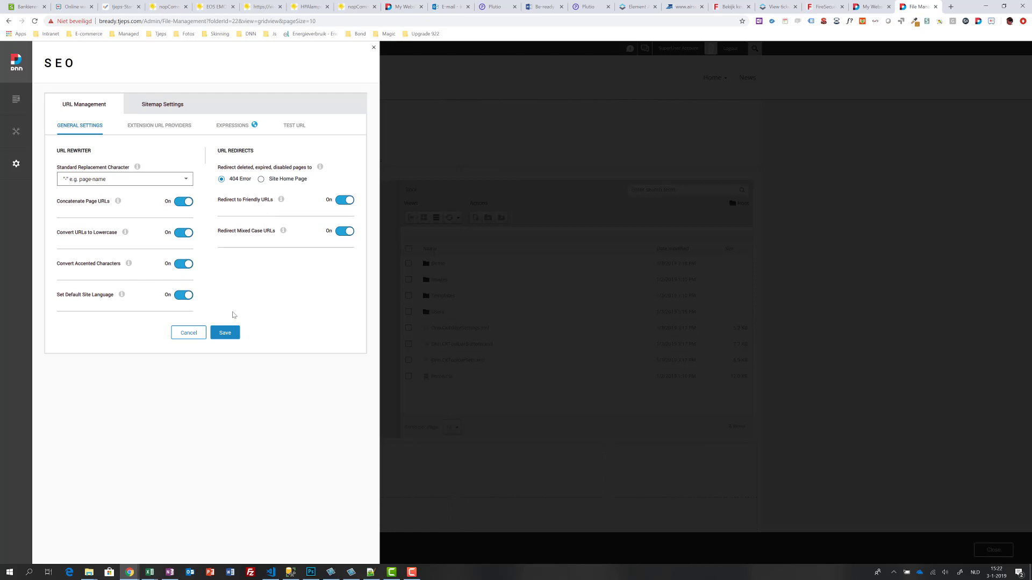
left_click(221, 336)
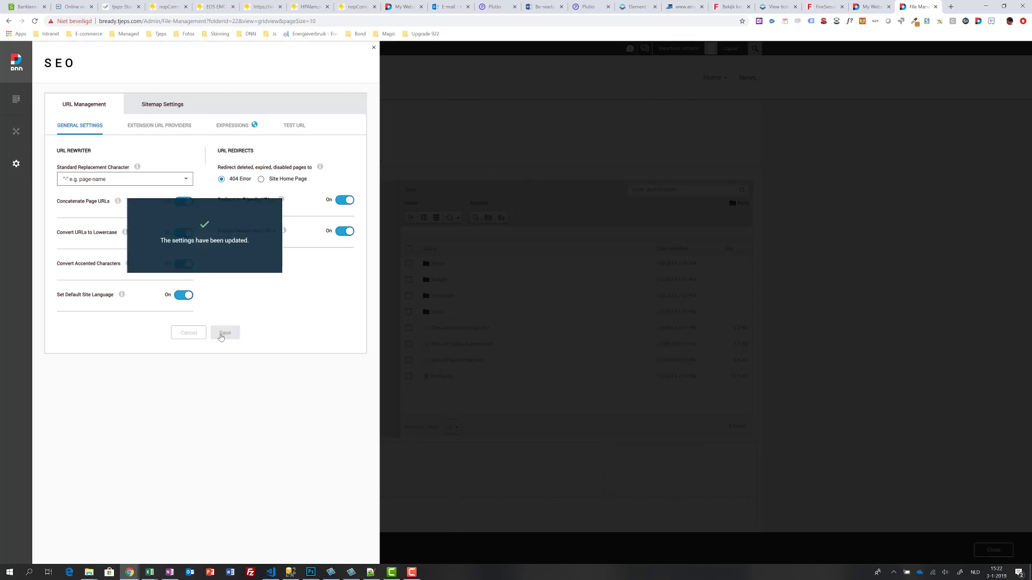